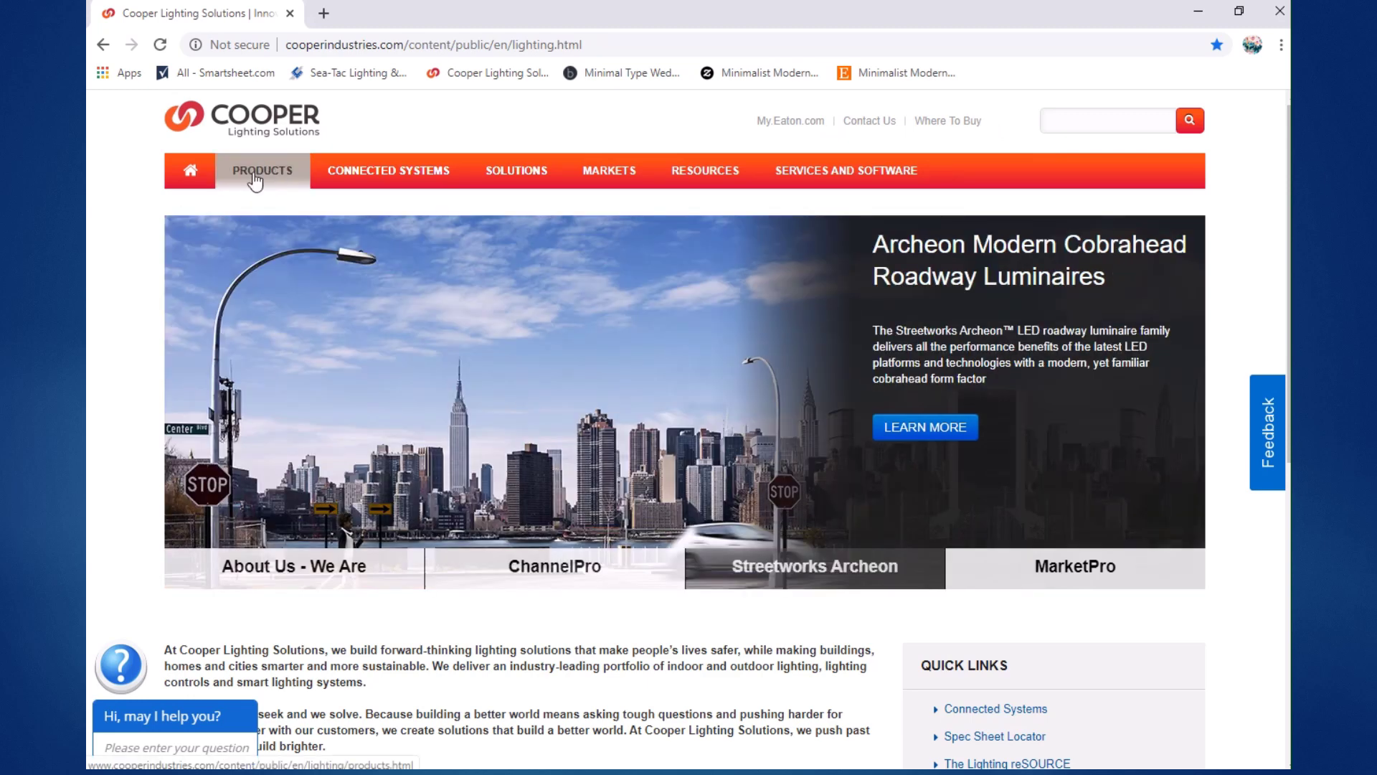
# - Go from the lighting products overview to the Metalux brand page
pyautogui.click(262, 172)
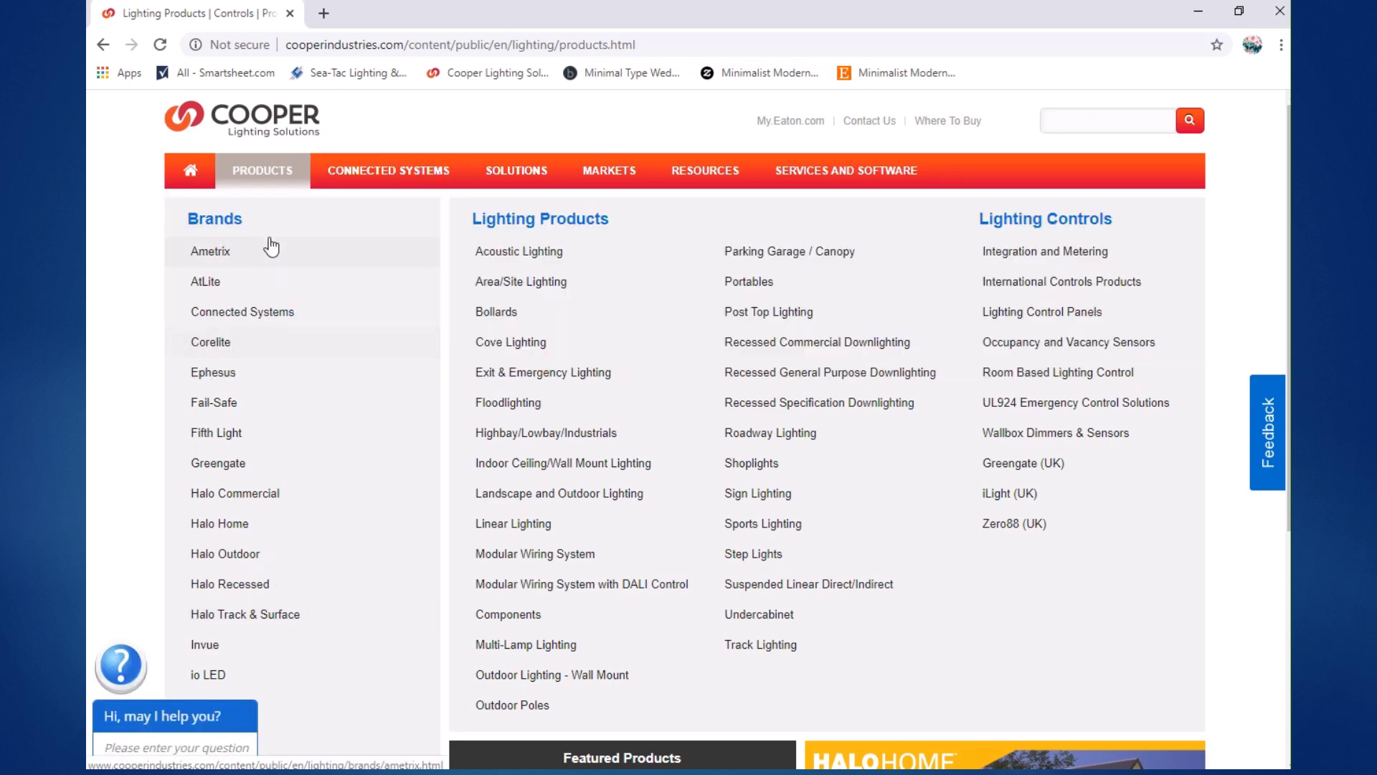
pyautogui.scroll(-4, 279, 247)
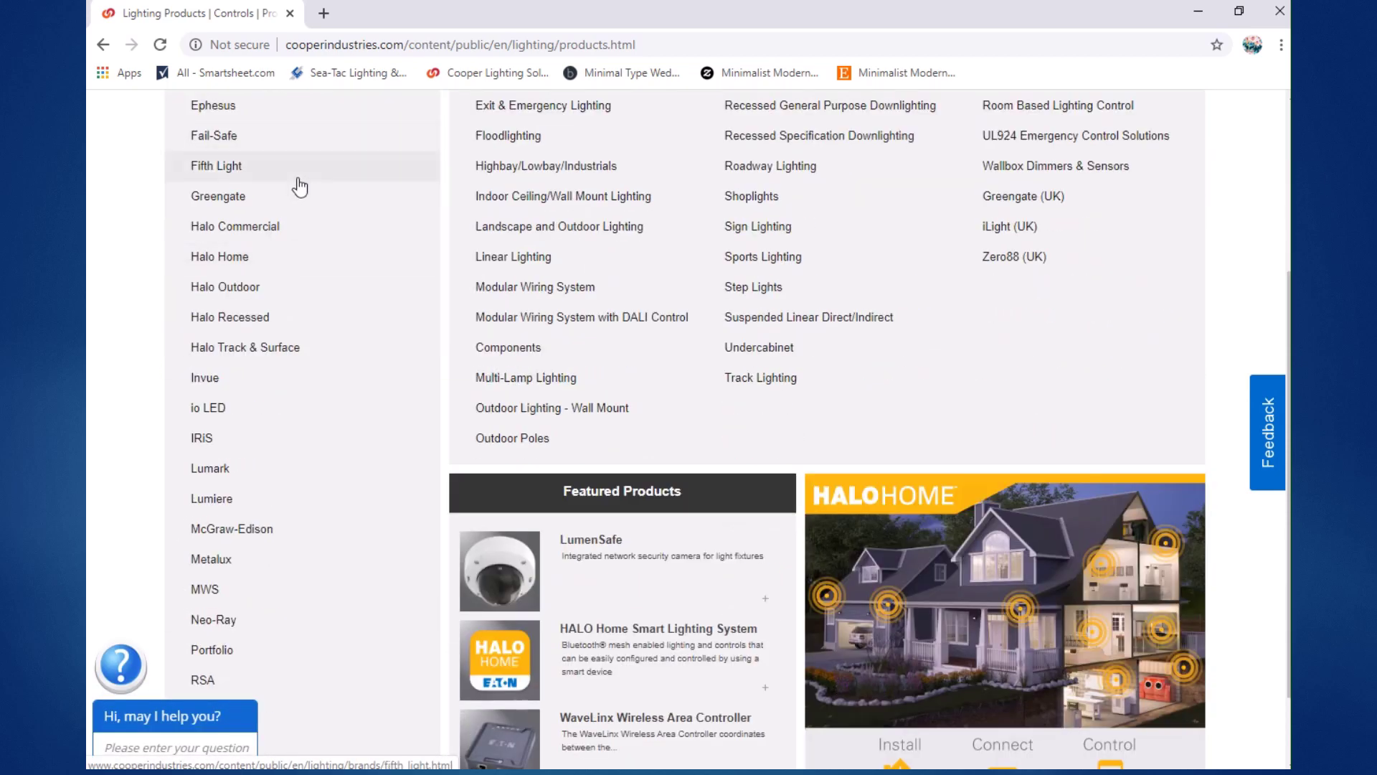
pyautogui.click(212, 571)
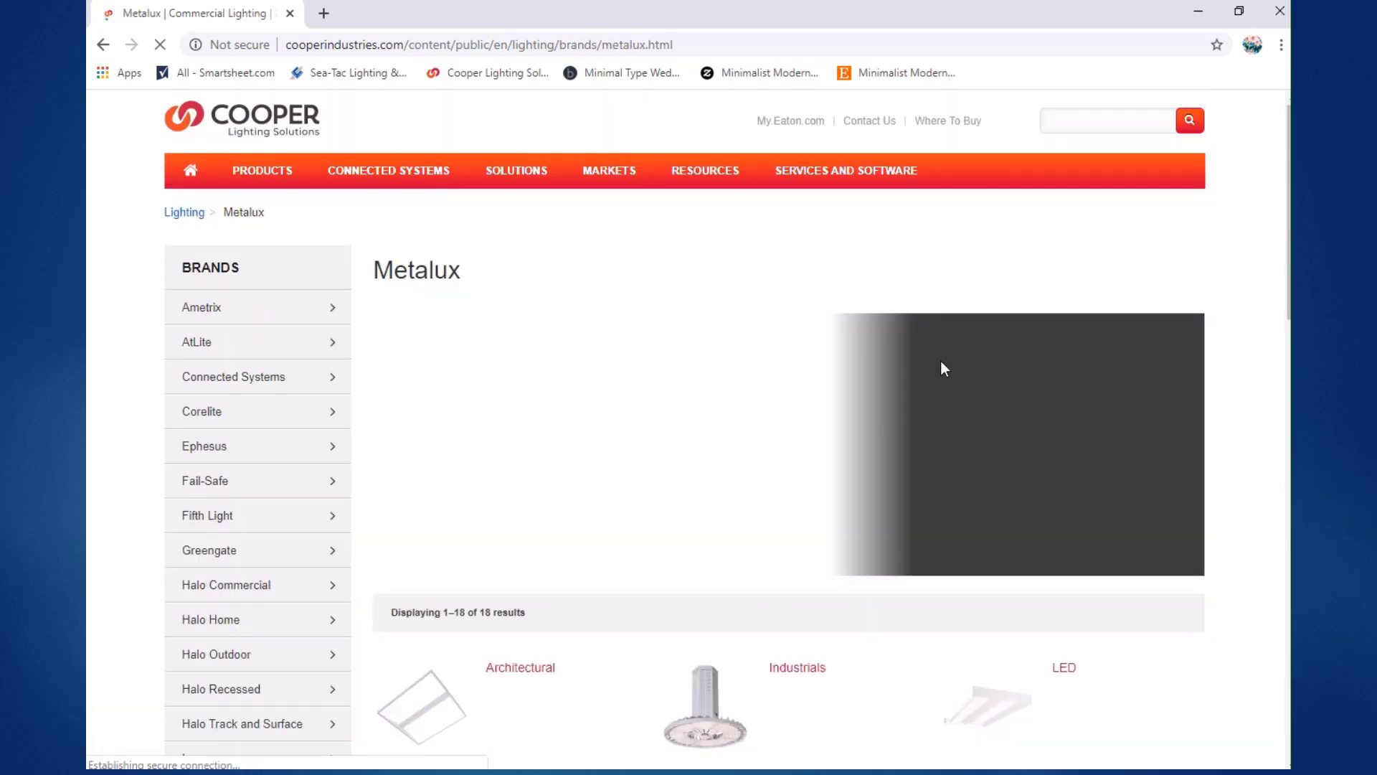
# - Open the Metalux LED category and browse its 56 LED product series
pyautogui.scroll(-3, 1047, 324)
pyautogui.scroll(-1, 1036, 334)
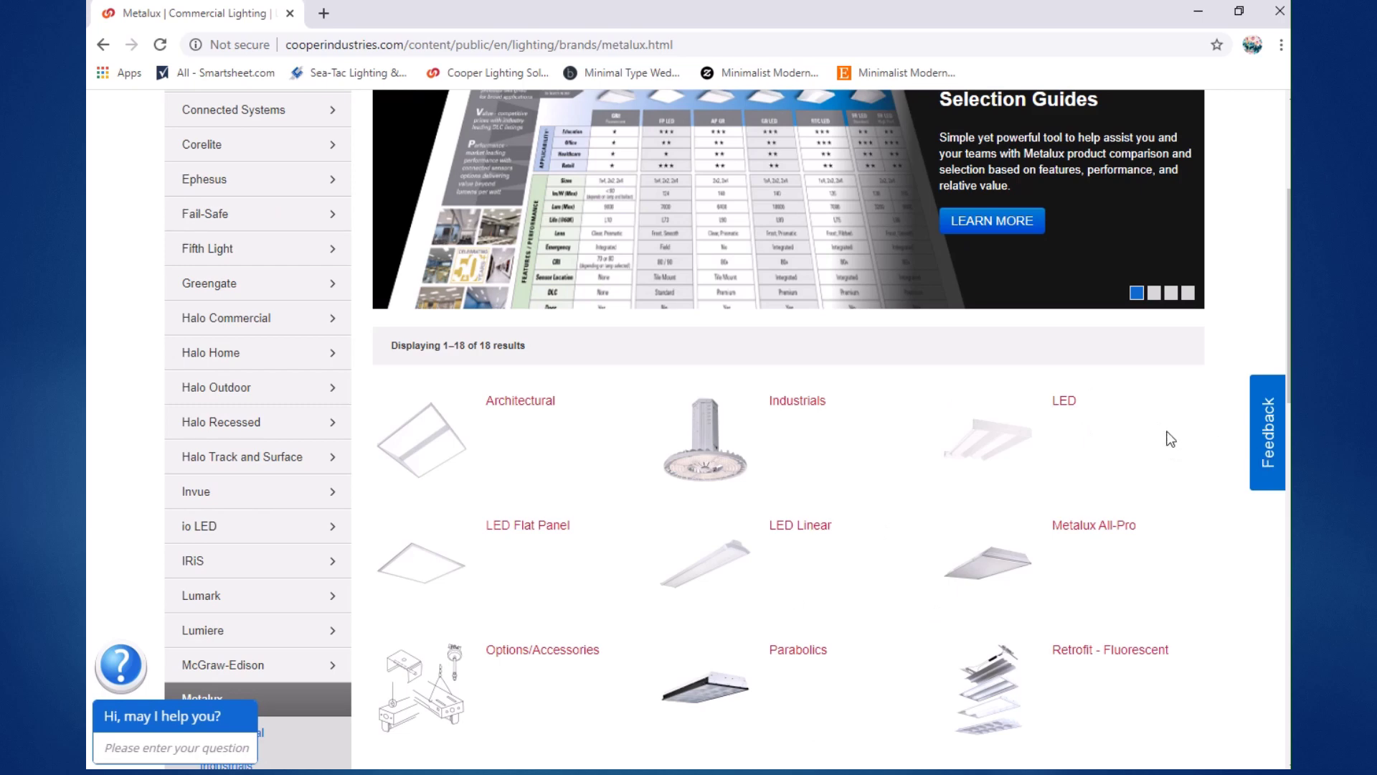
pyautogui.click(1066, 406)
pyautogui.scroll(-5, 950, 431)
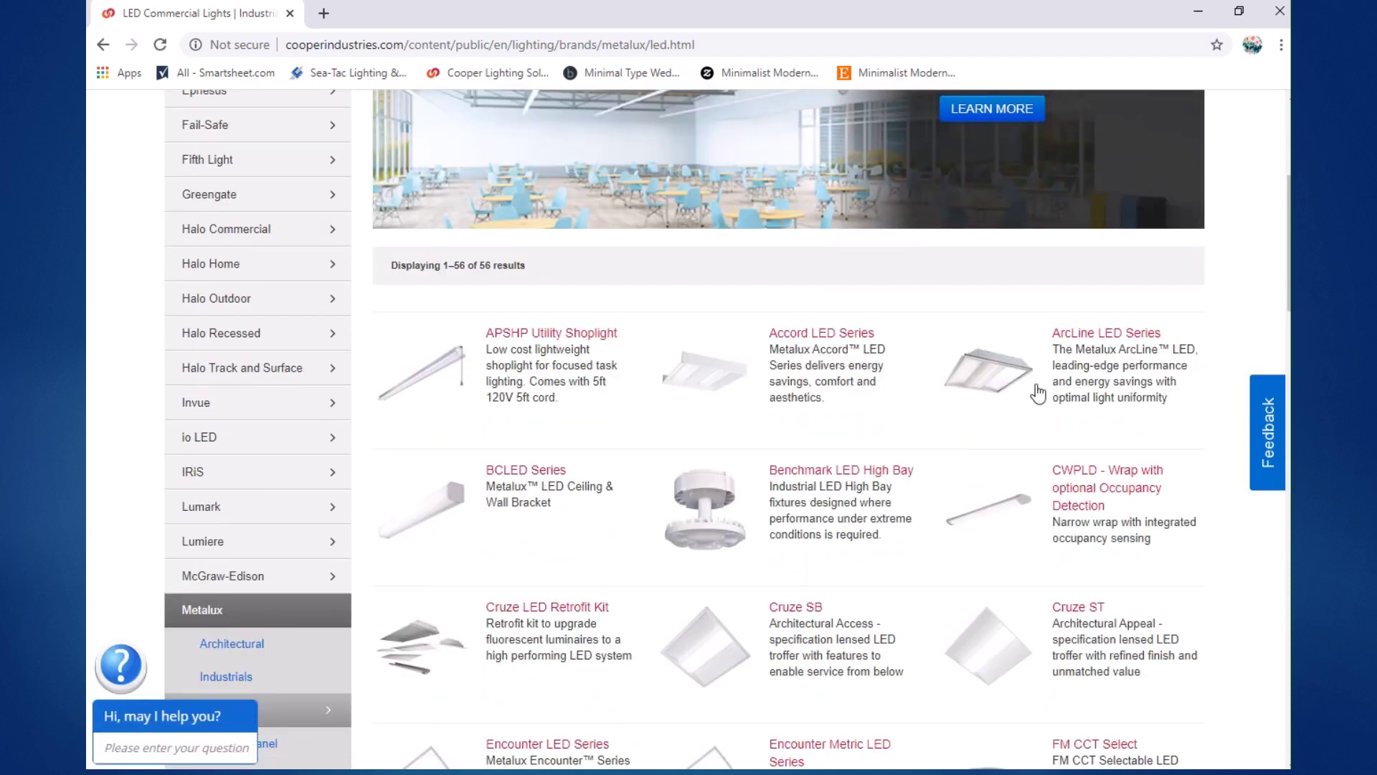
pyautogui.scroll(-1, 1040, 402)
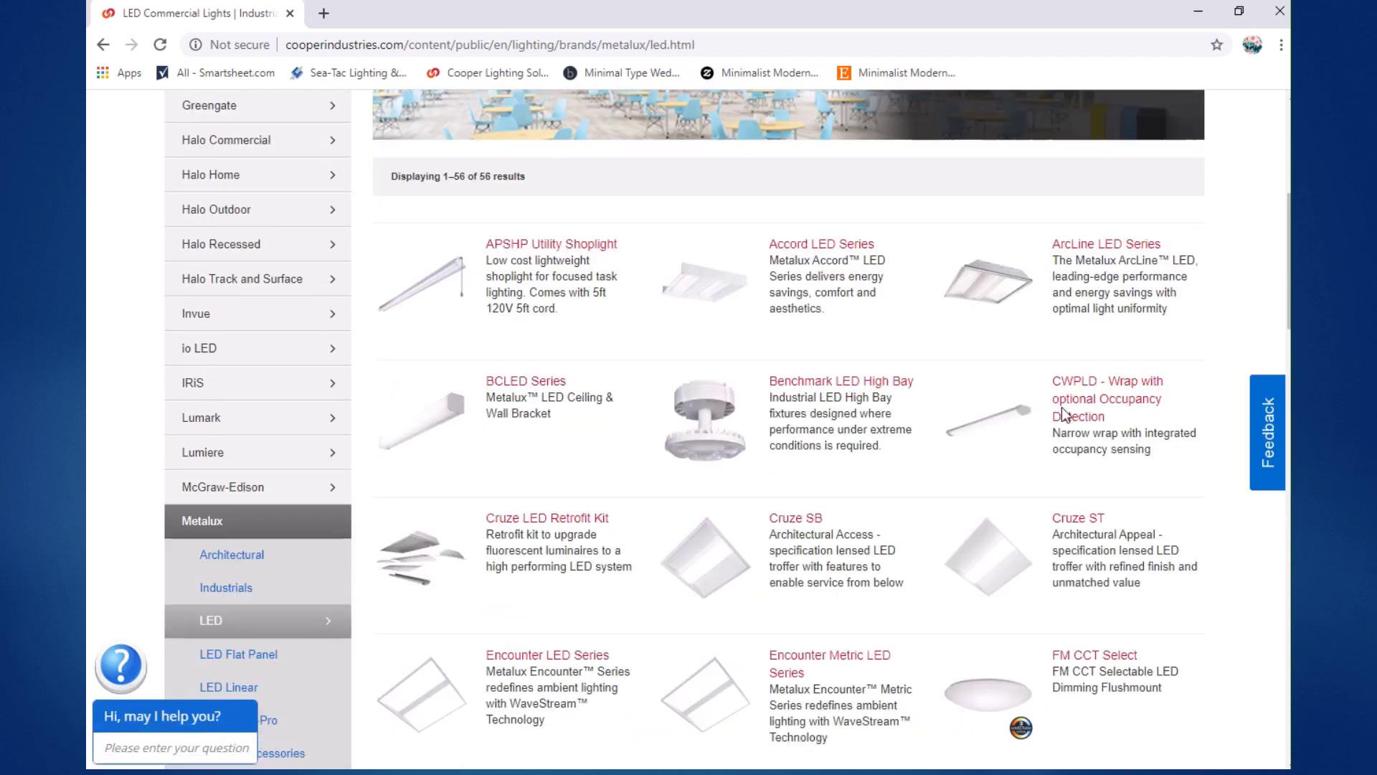
pyautogui.scroll(-1, 1064, 414)
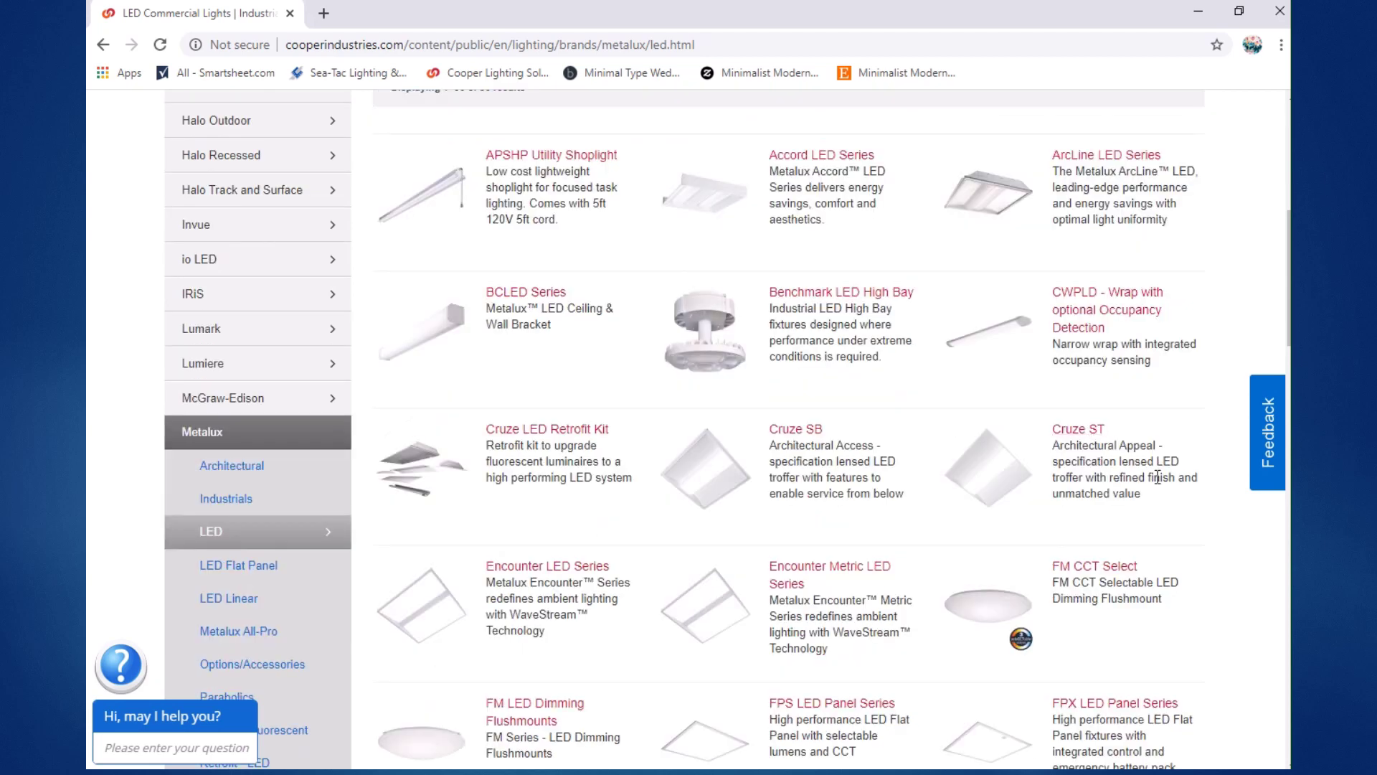
# - Open the Cruze ST product page and view its classroom photo of the troffer
pyautogui.click(1092, 430)
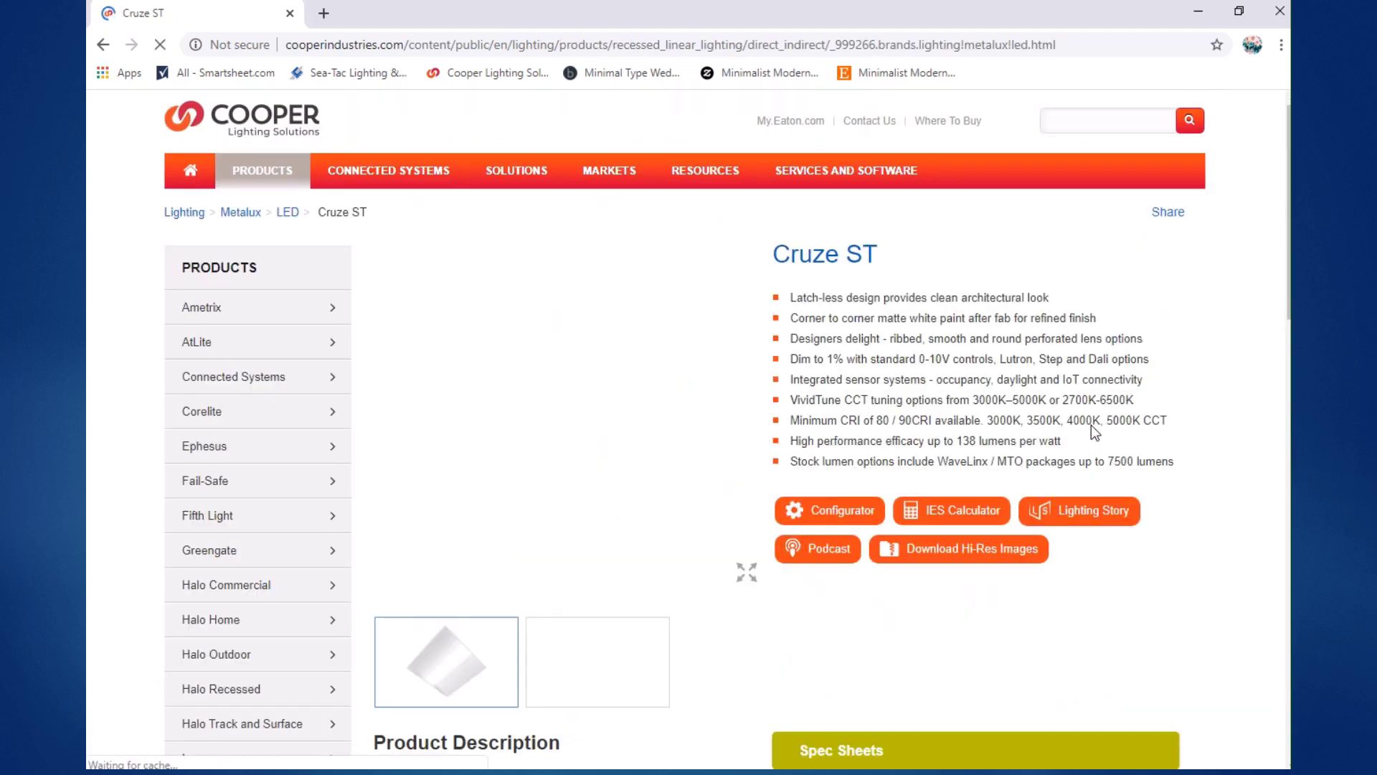
pyautogui.scroll(-1, 943, 365)
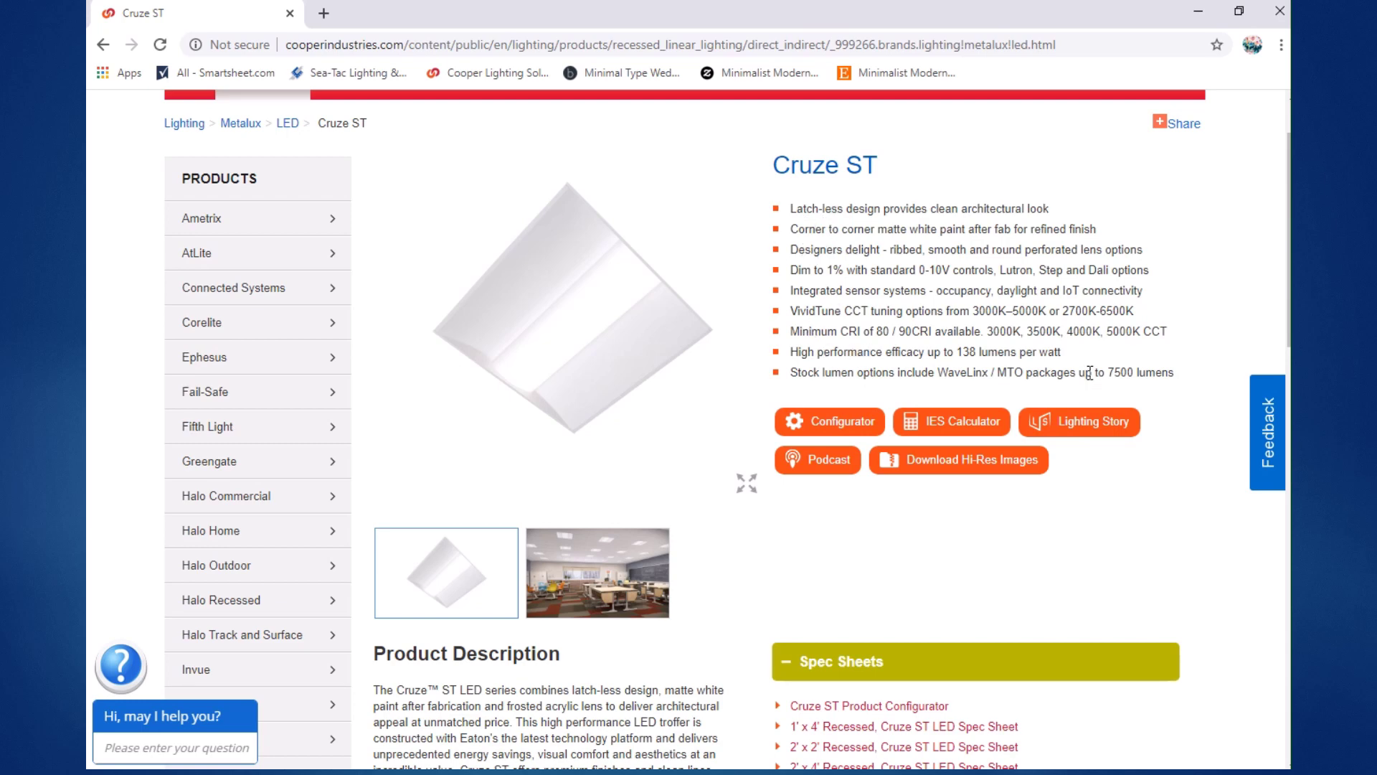
pyautogui.scroll(-4, 1088, 369)
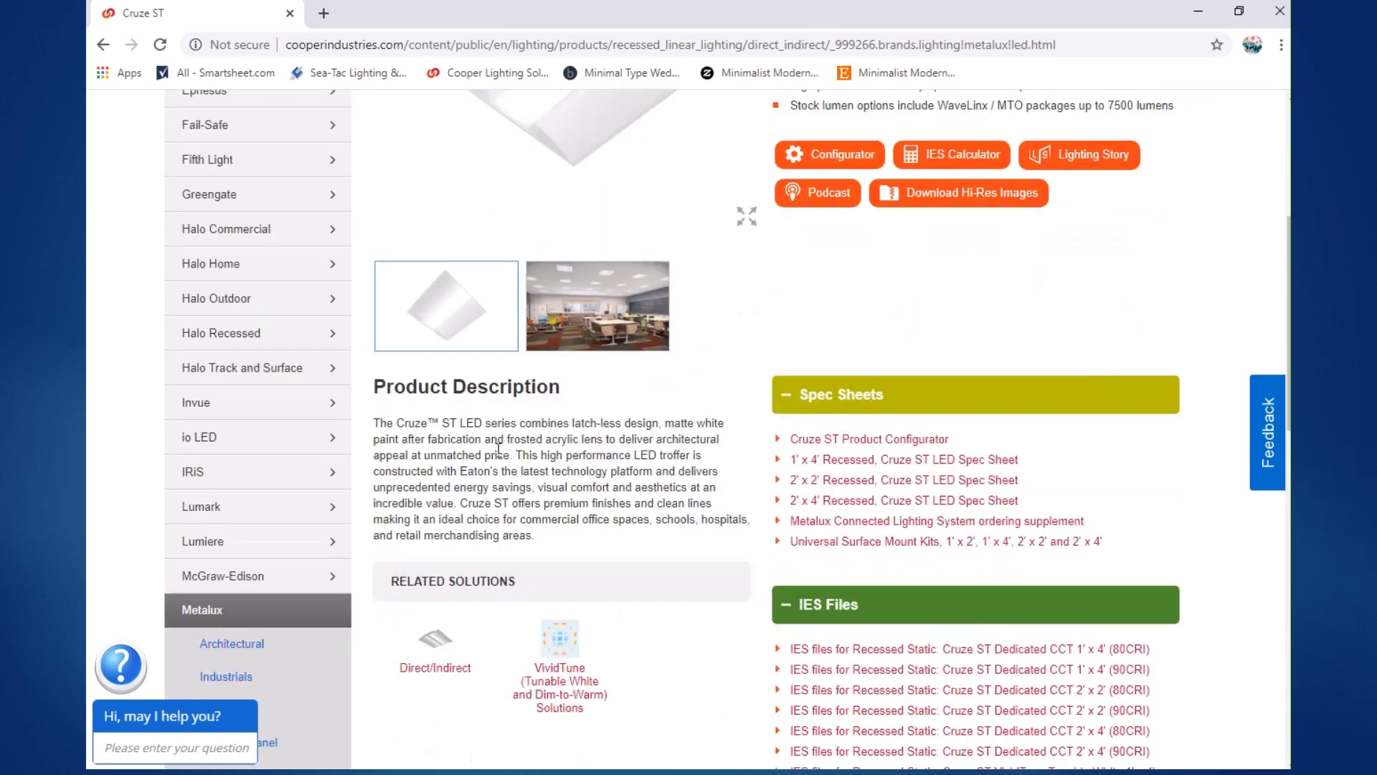
pyautogui.click(638, 304)
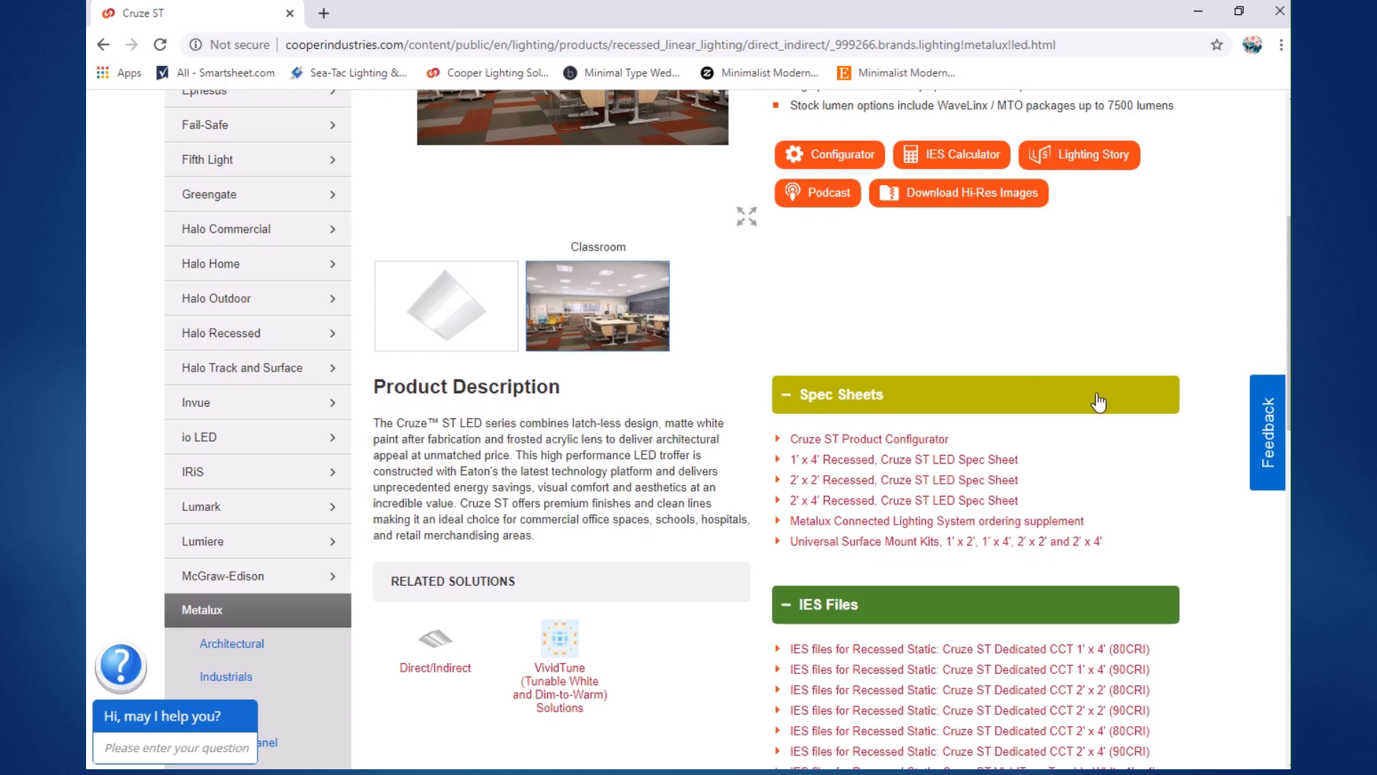
# - Scroll to Spec Sheets and bring up link options for the 2' x 2' Recessed sheet
pyautogui.scroll(-1, 1119, 406)
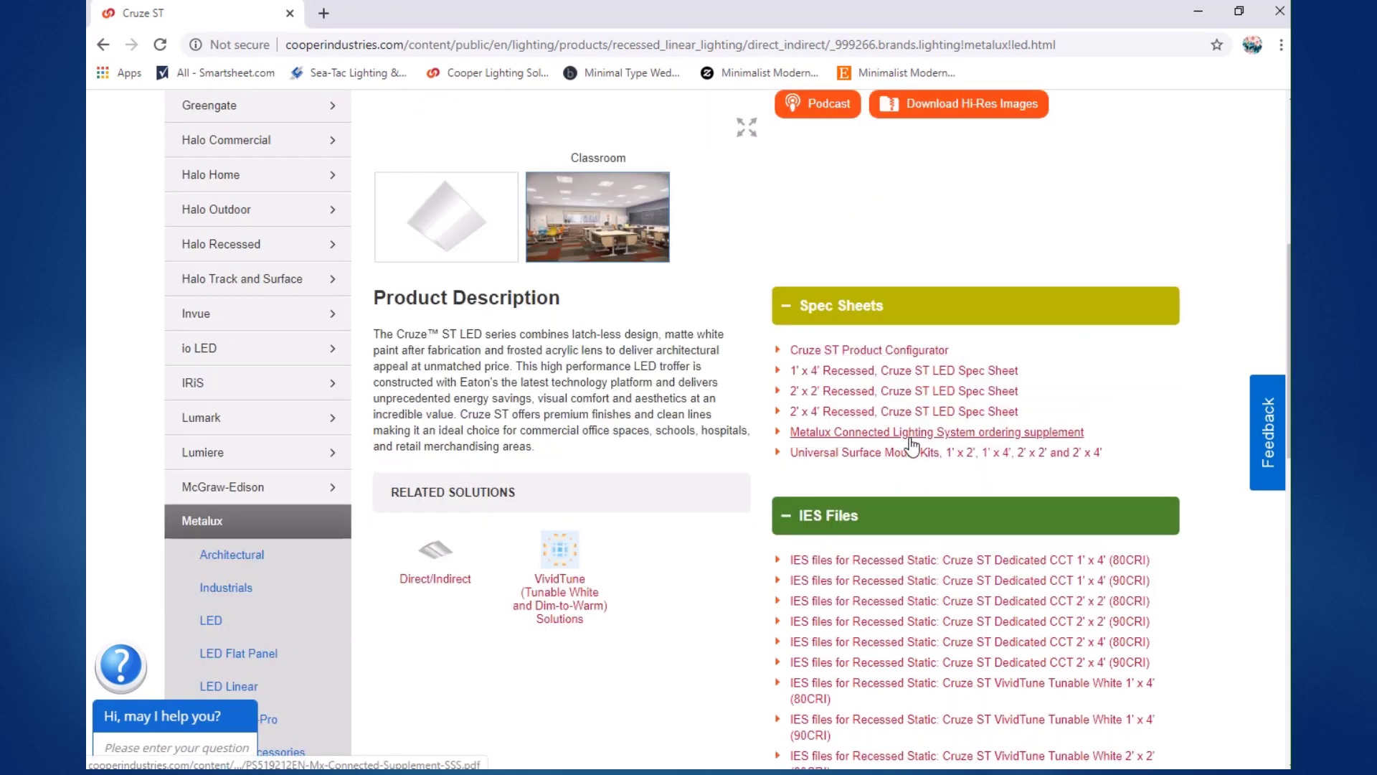
pyautogui.scroll(-1, 1153, 467)
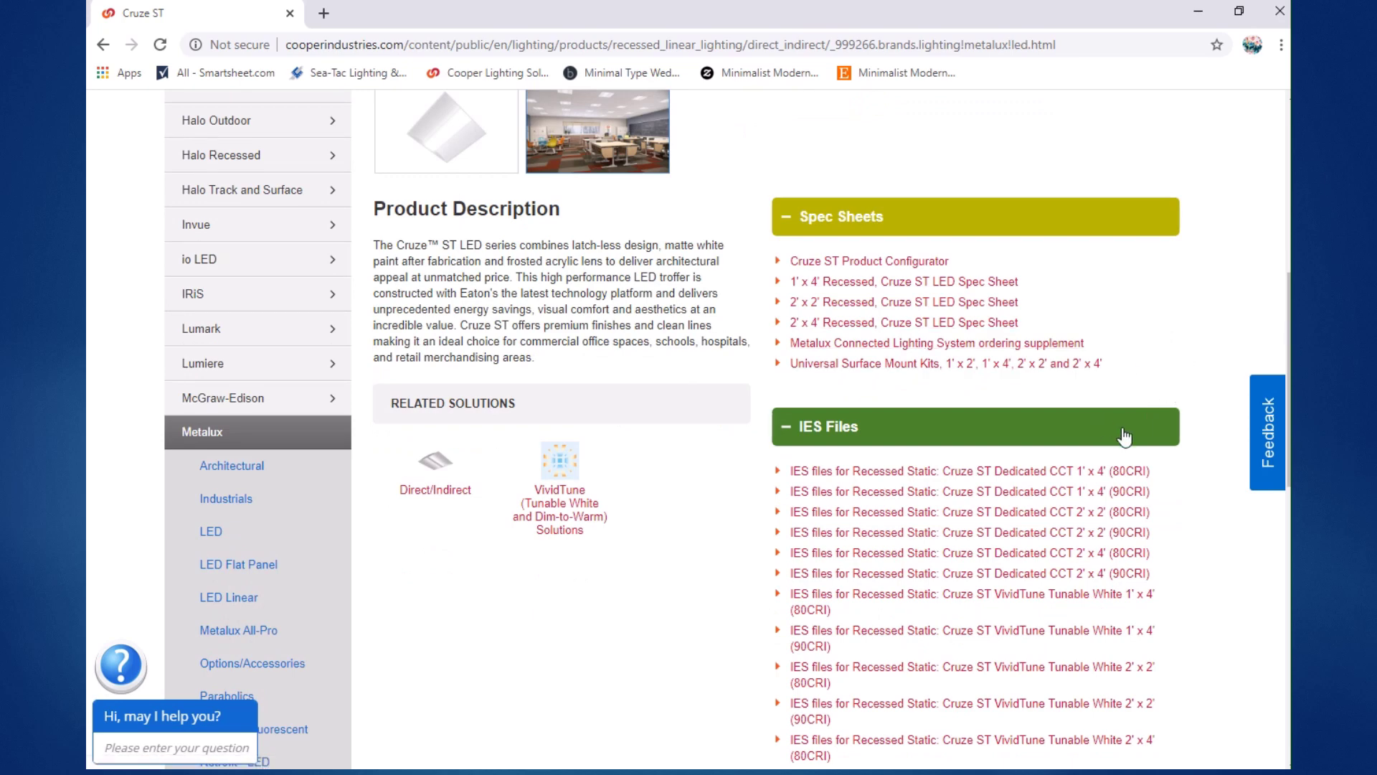
pyautogui.scroll(-1, 977, 428)
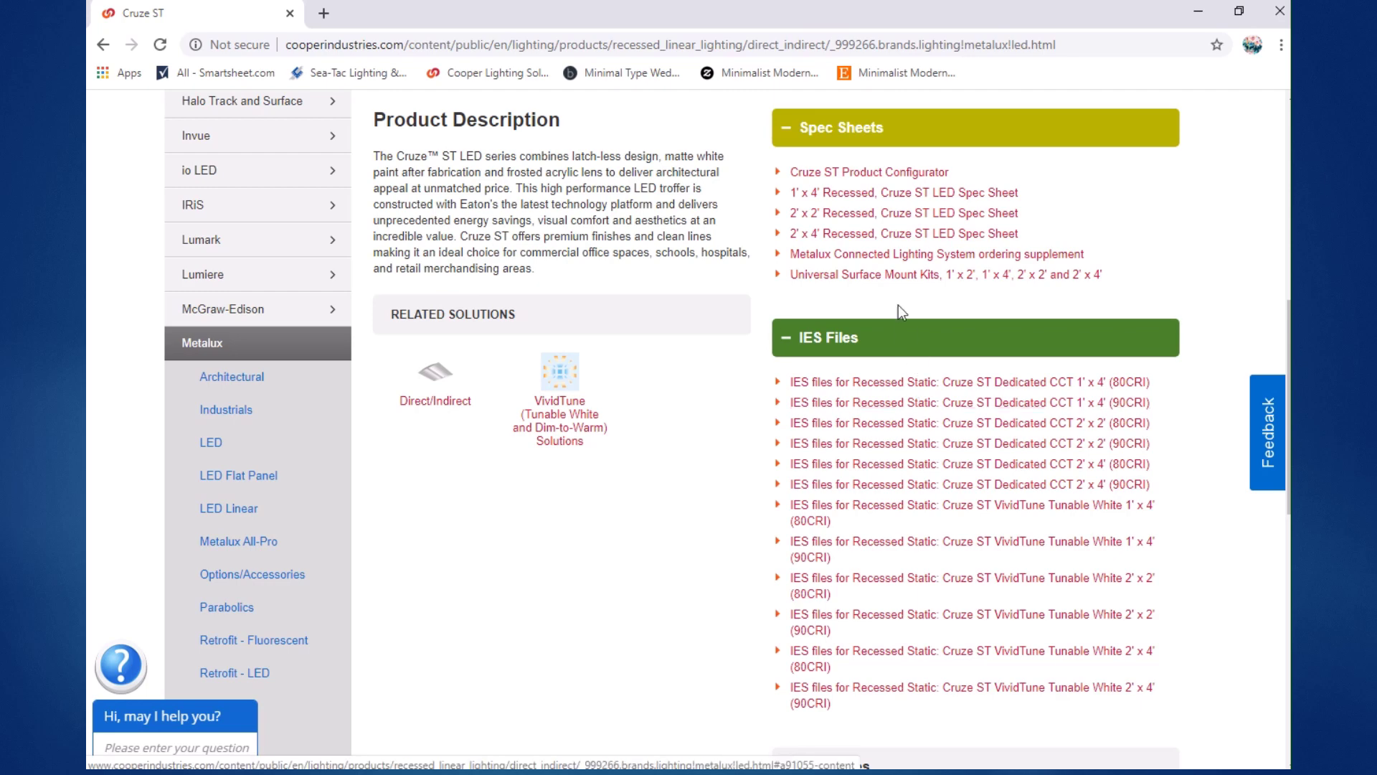
pyautogui.rightClick(835, 213)
# - Open the 22CZ2 2' x 2' spec sheet in a new tab and zoom into its Order Information
pyautogui.click(890, 229)
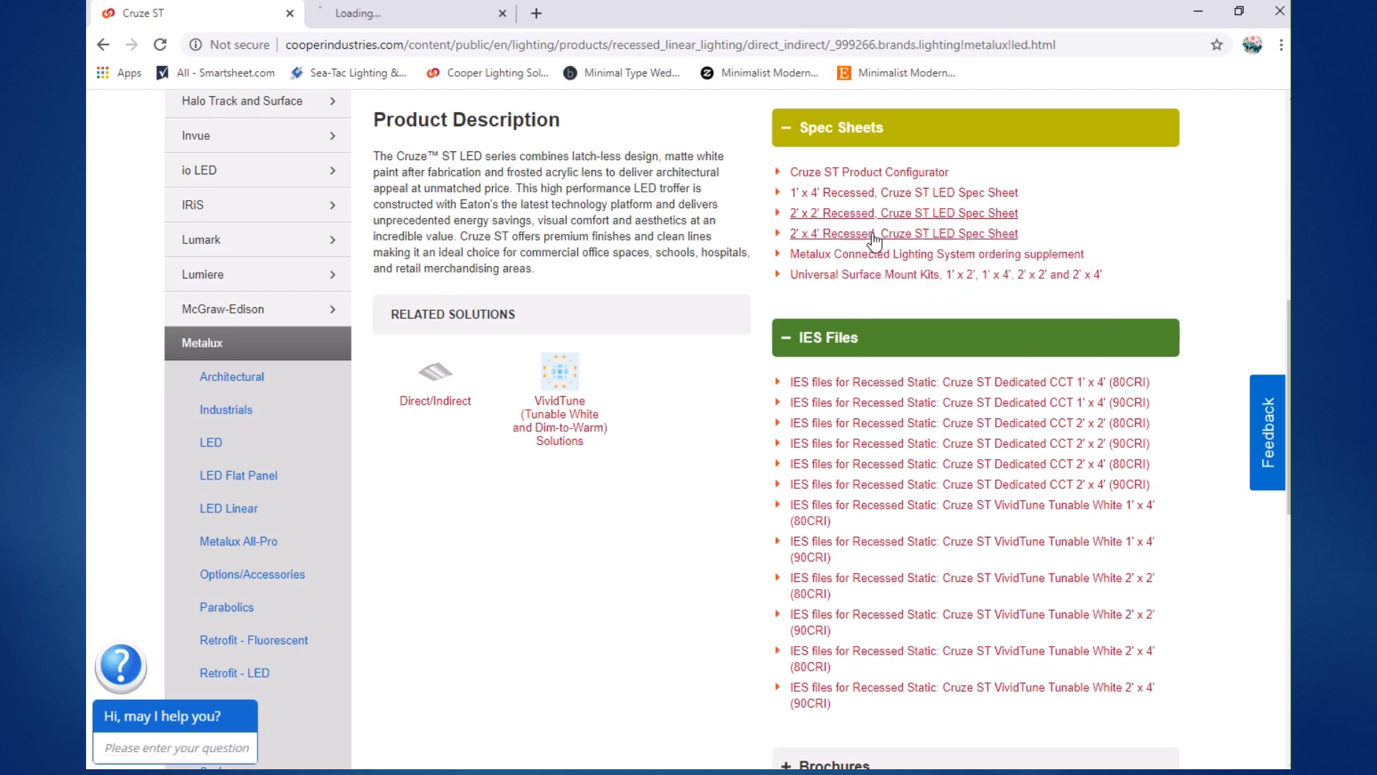
pyautogui.click(380, 16)
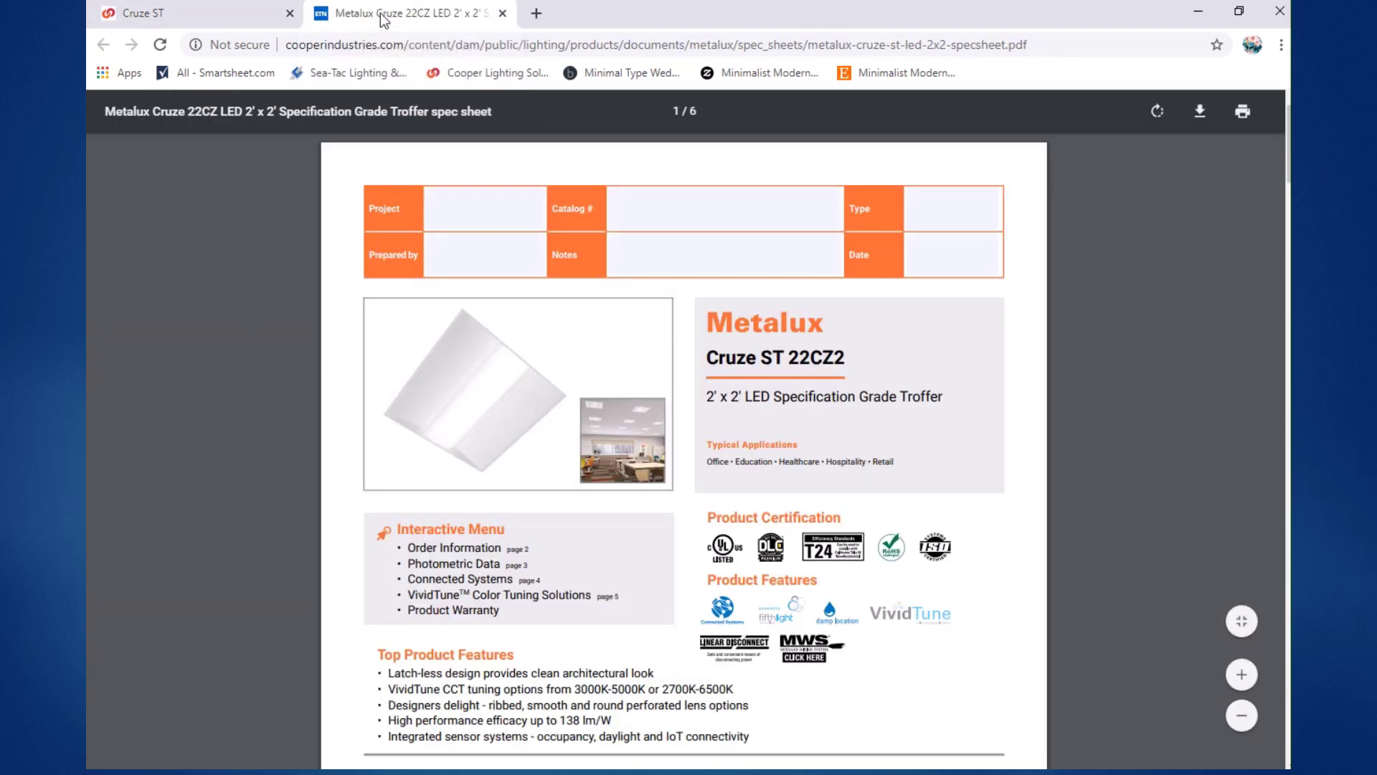
pyautogui.scroll(-6, 472, 437)
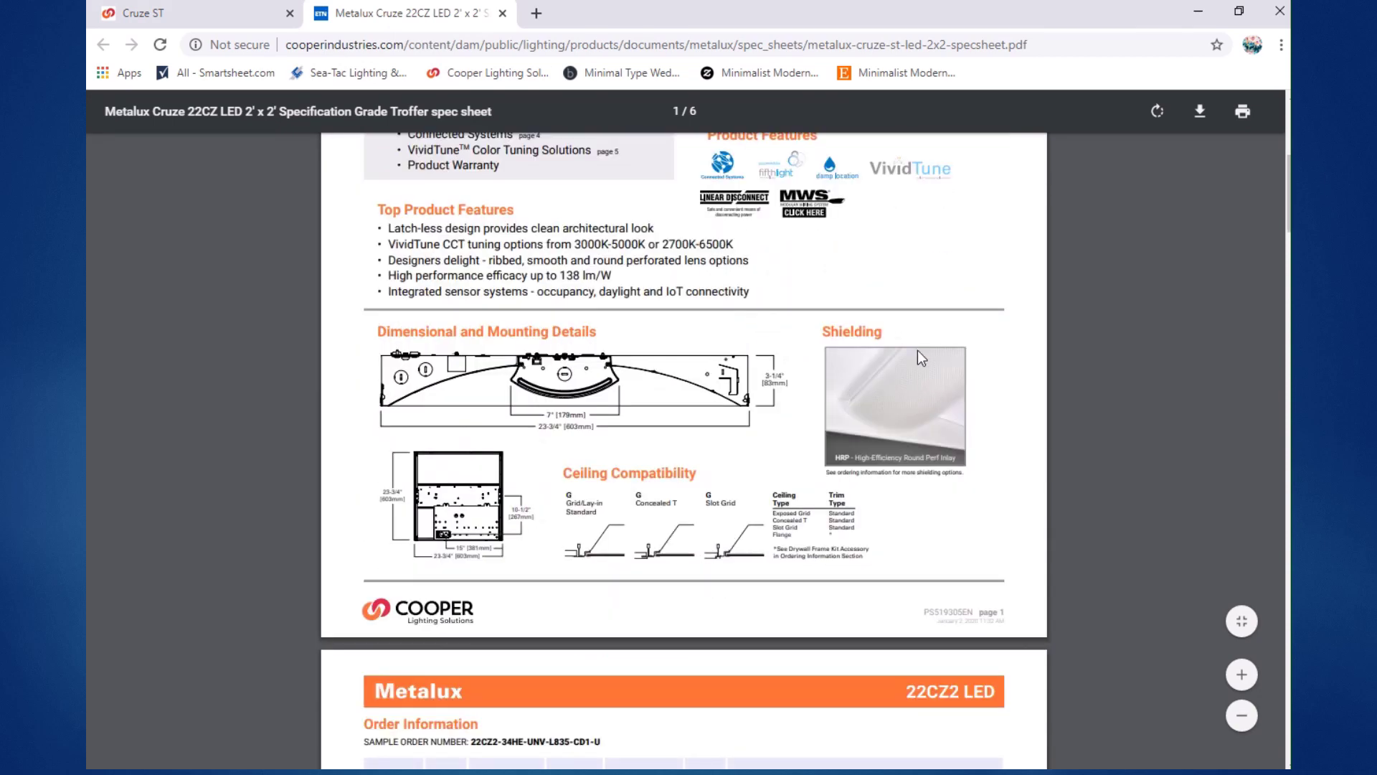
pyautogui.scroll(-2, 807, 445)
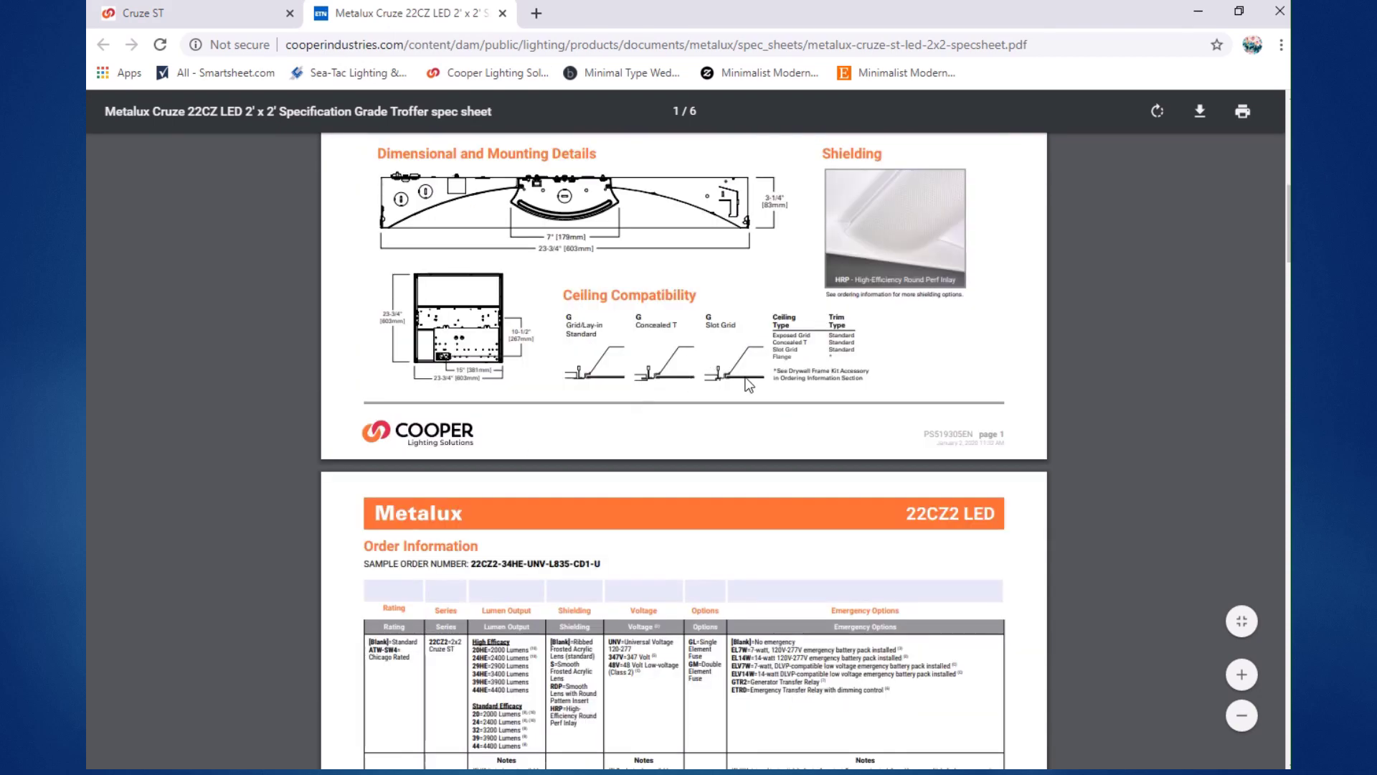
pyautogui.scroll(-3, 754, 380)
pyautogui.scroll(-1, 753, 380)
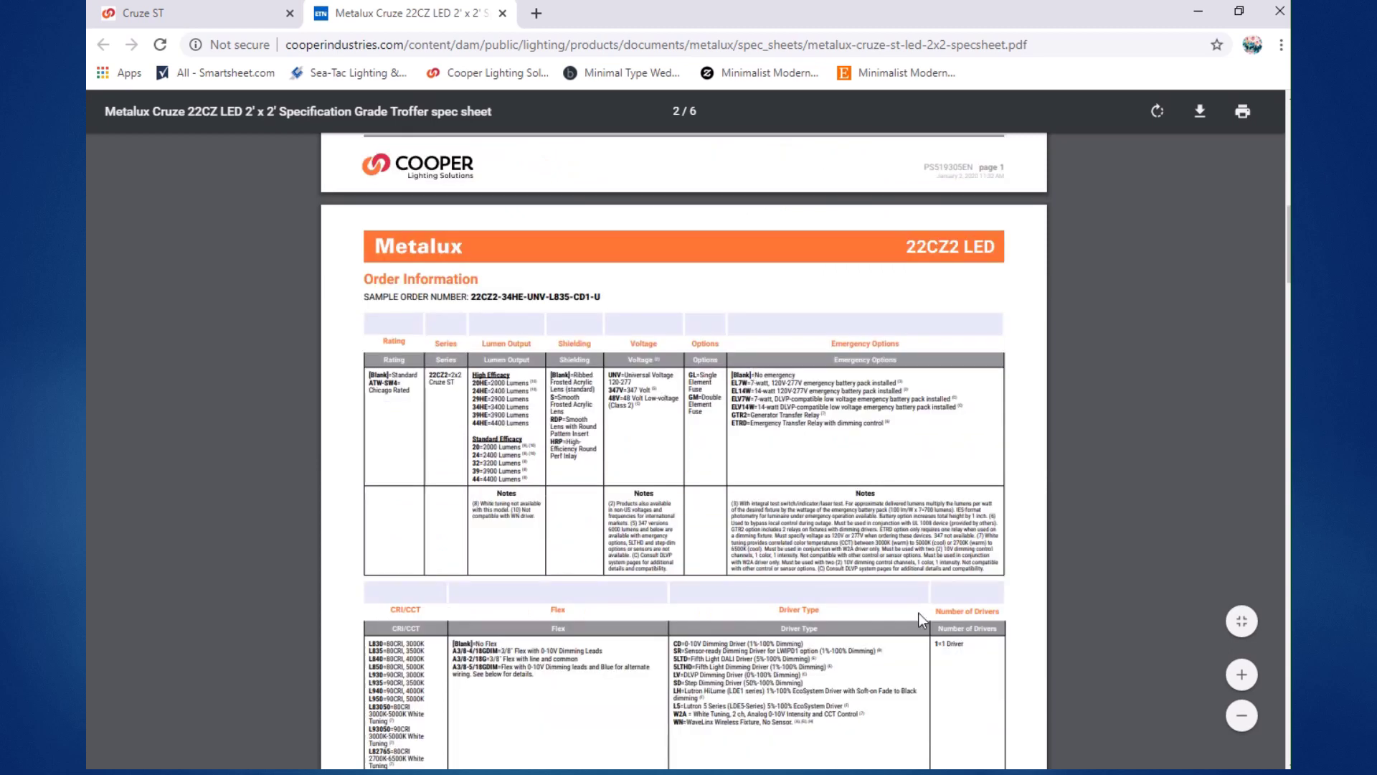
pyautogui.click(1243, 675)
pyautogui.click(1245, 678)
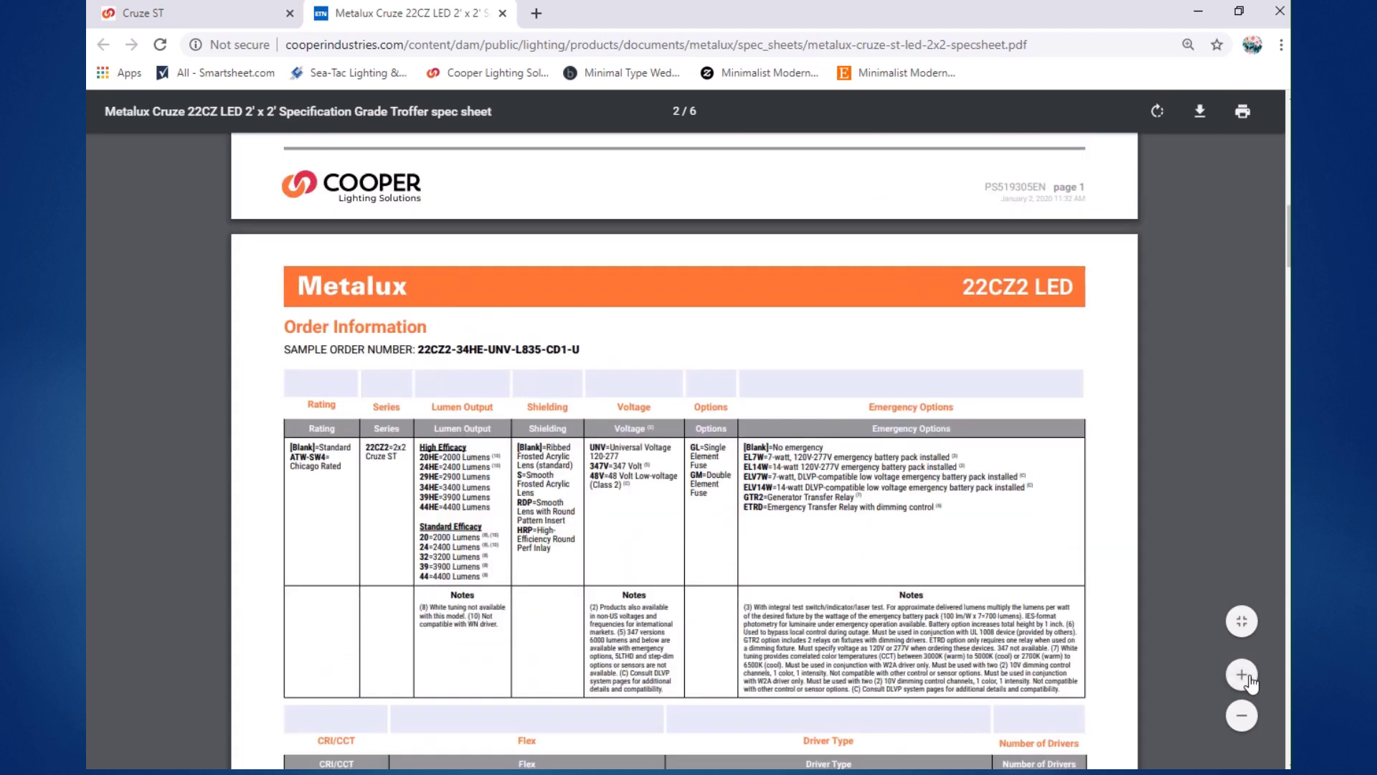
# - Back on the Cruze ST page, open the Dedicated CCT 2' x 2' 80CRI IES files
pyautogui.click(173, 20)
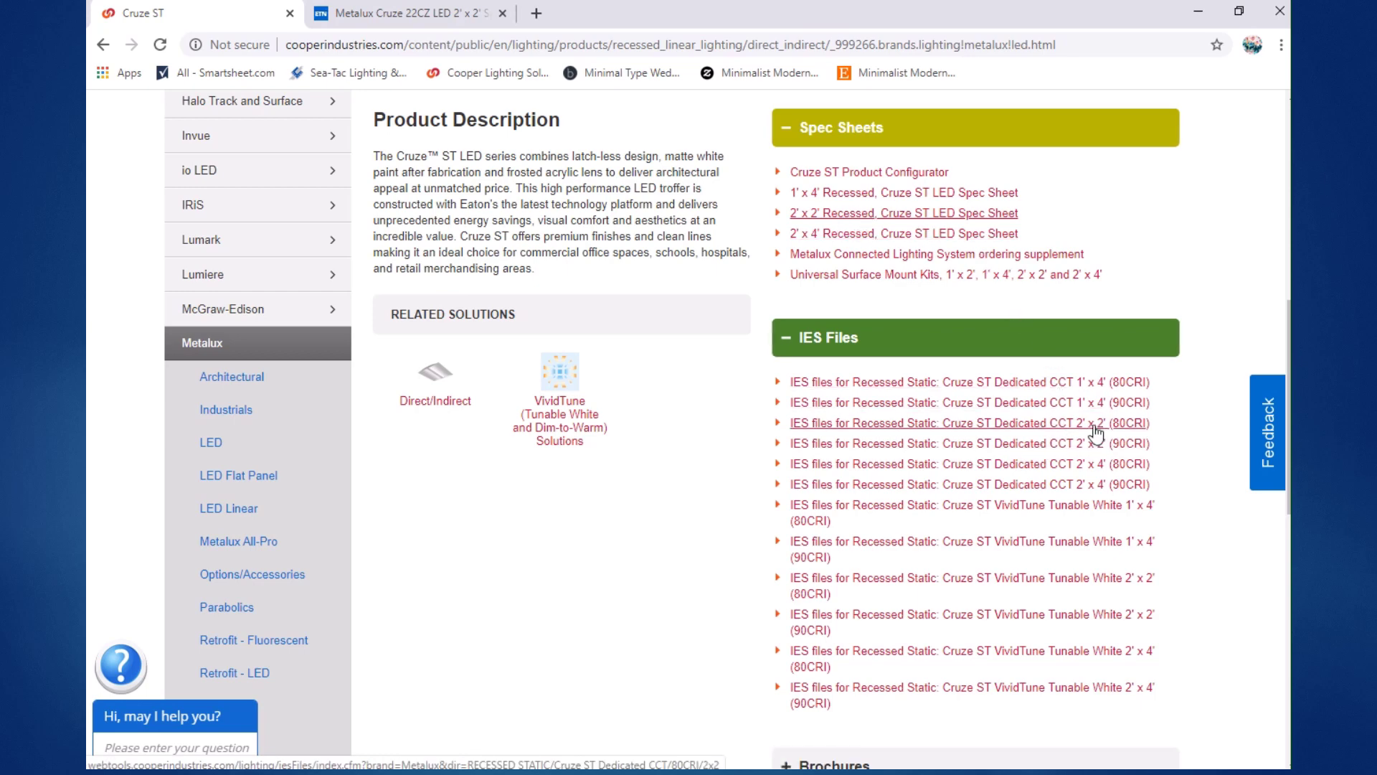
pyautogui.click(1053, 423)
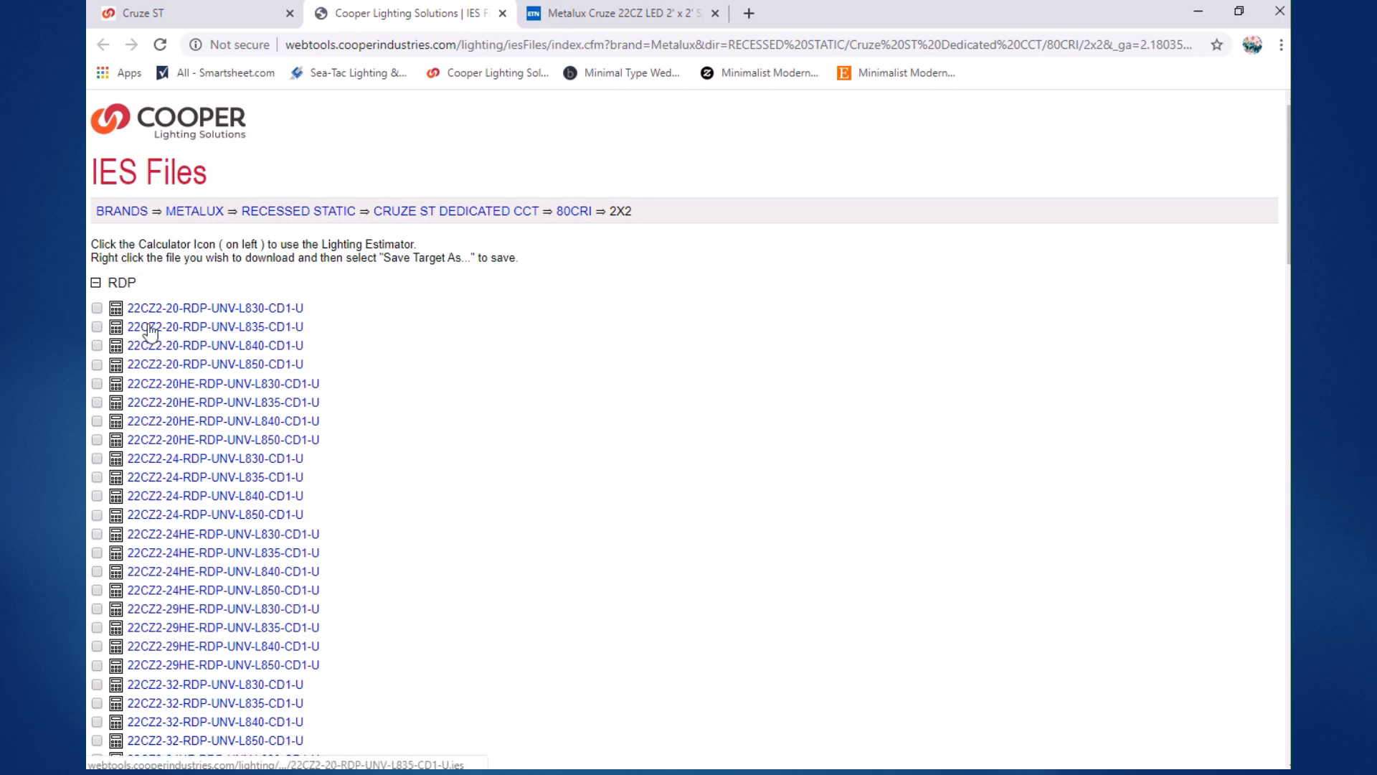
pyautogui.scroll(-2, 172, 423)
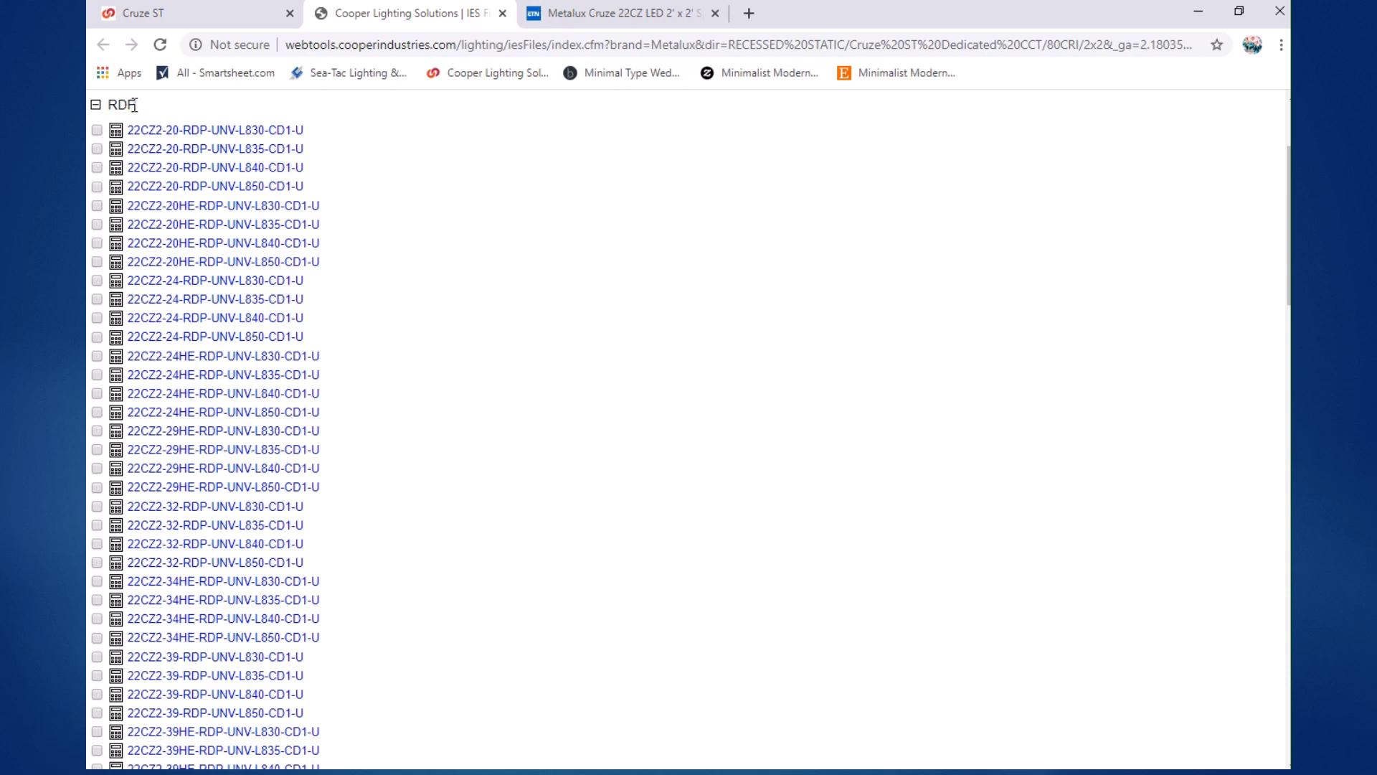
# - Scroll through the RDP, Ribbed and Smooth IES file groups and back to the top
pyautogui.scroll(-5, 205, 334)
pyautogui.scroll(-2, 206, 337)
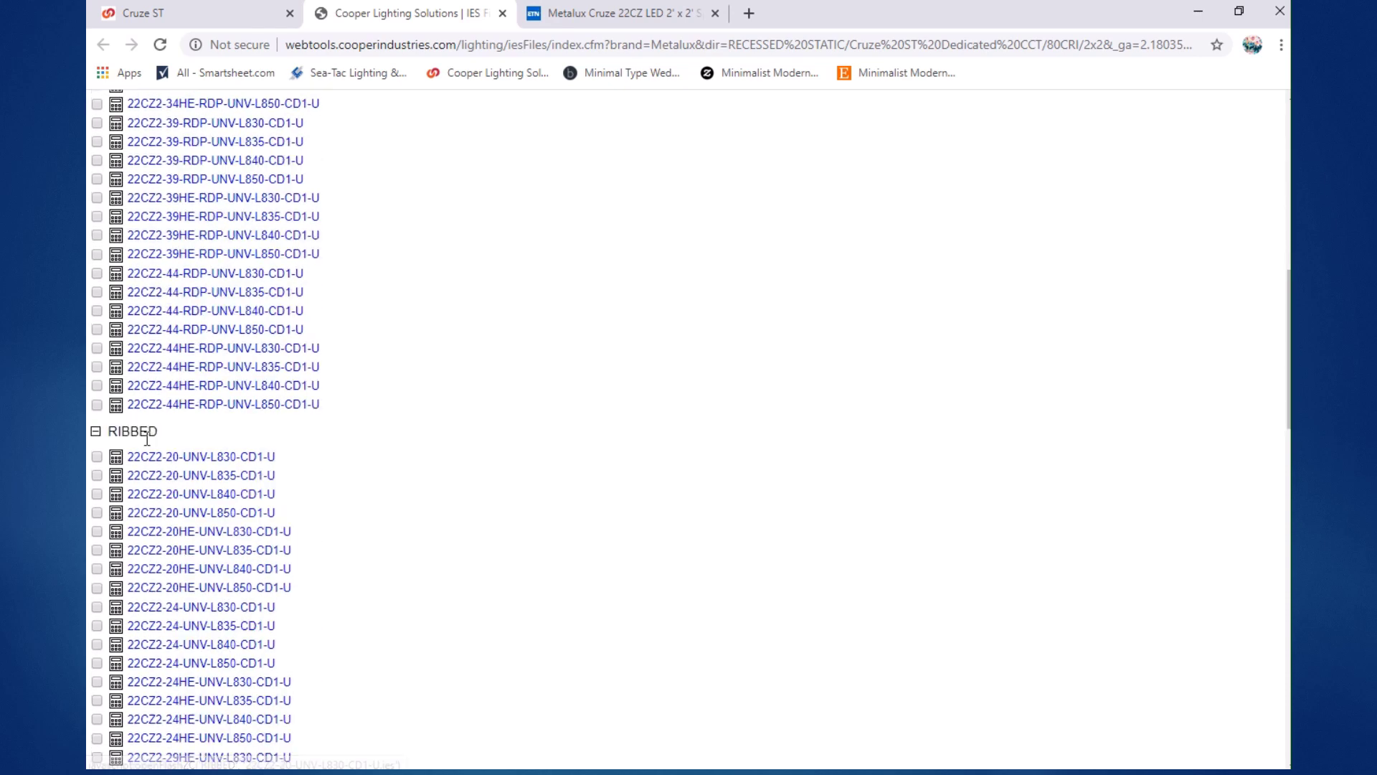
pyautogui.scroll(-2, 165, 441)
pyautogui.scroll(-5, 222, 212)
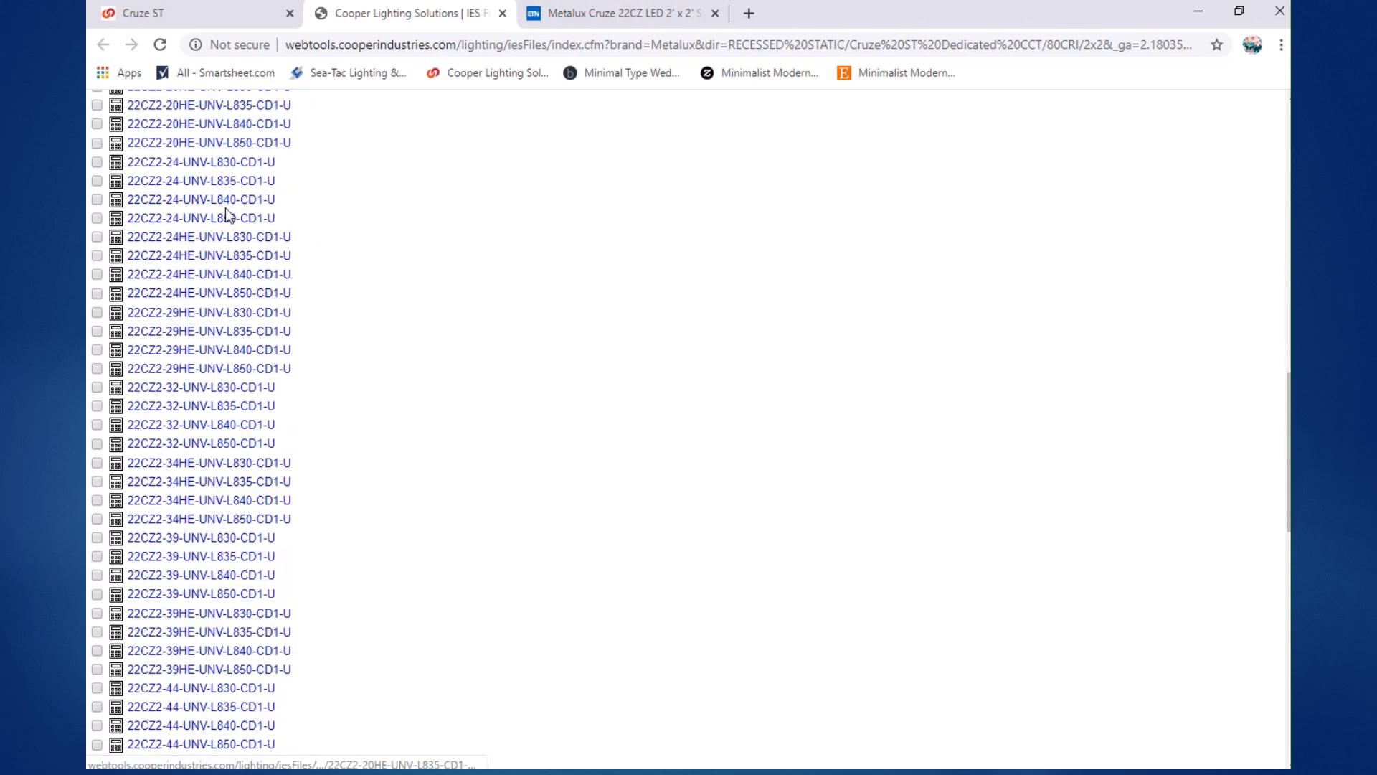
pyautogui.scroll(-2, 228, 217)
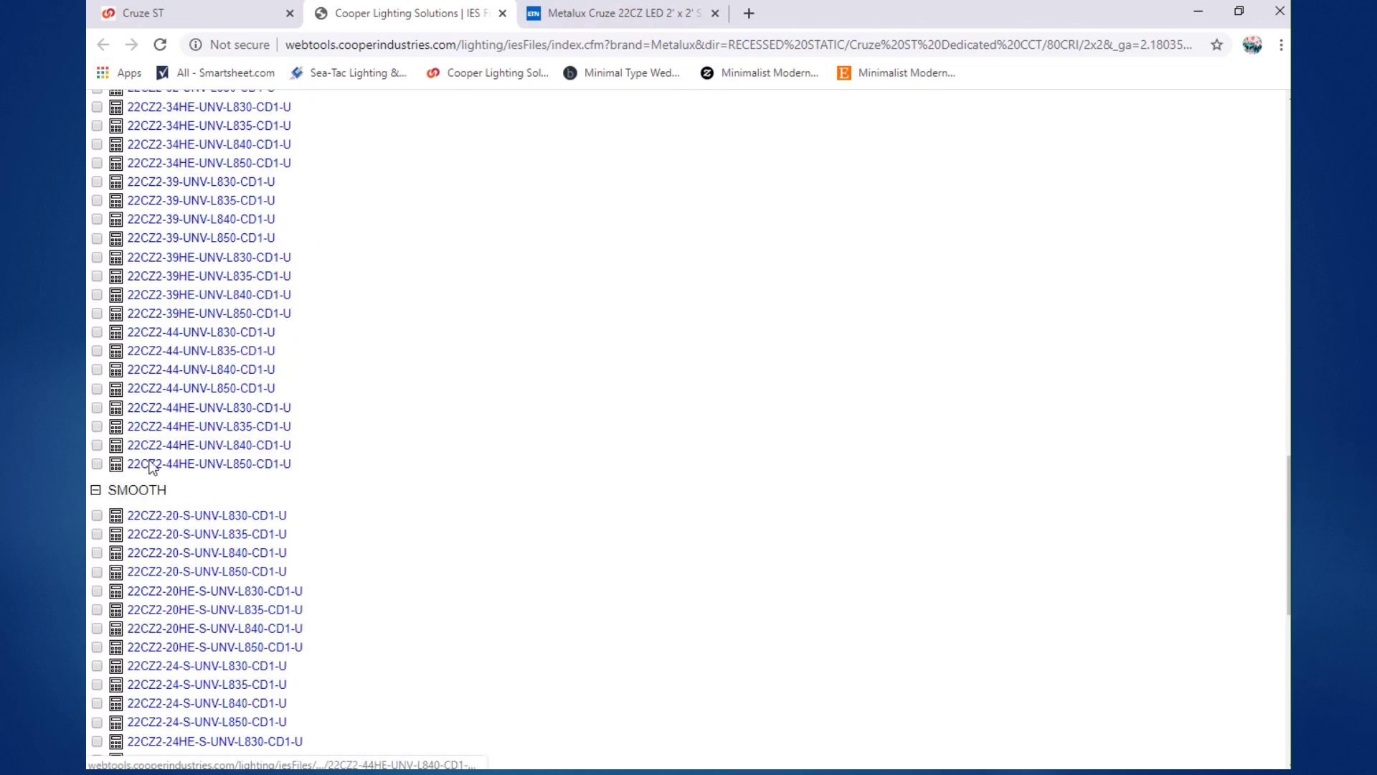
pyautogui.scroll(2, 399, 355)
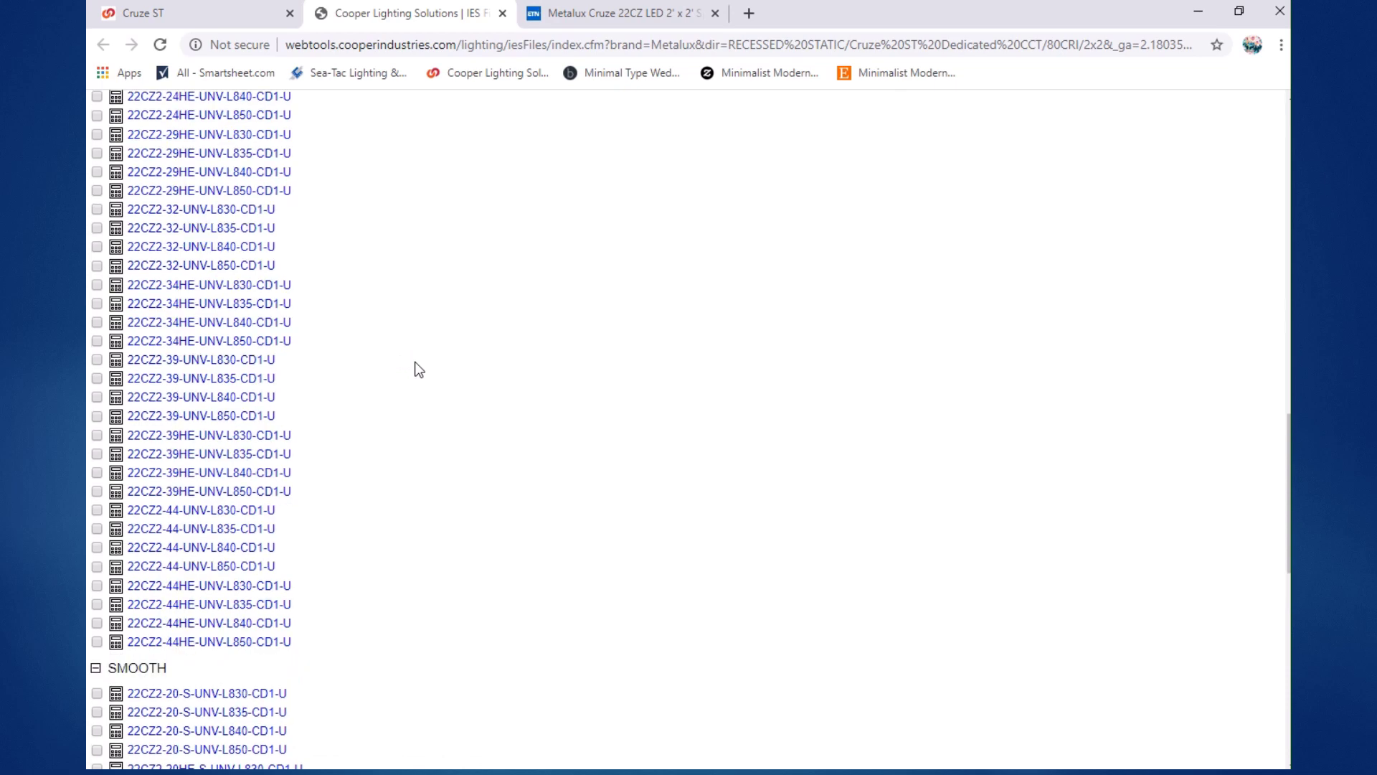
pyautogui.scroll(2, 416, 363)
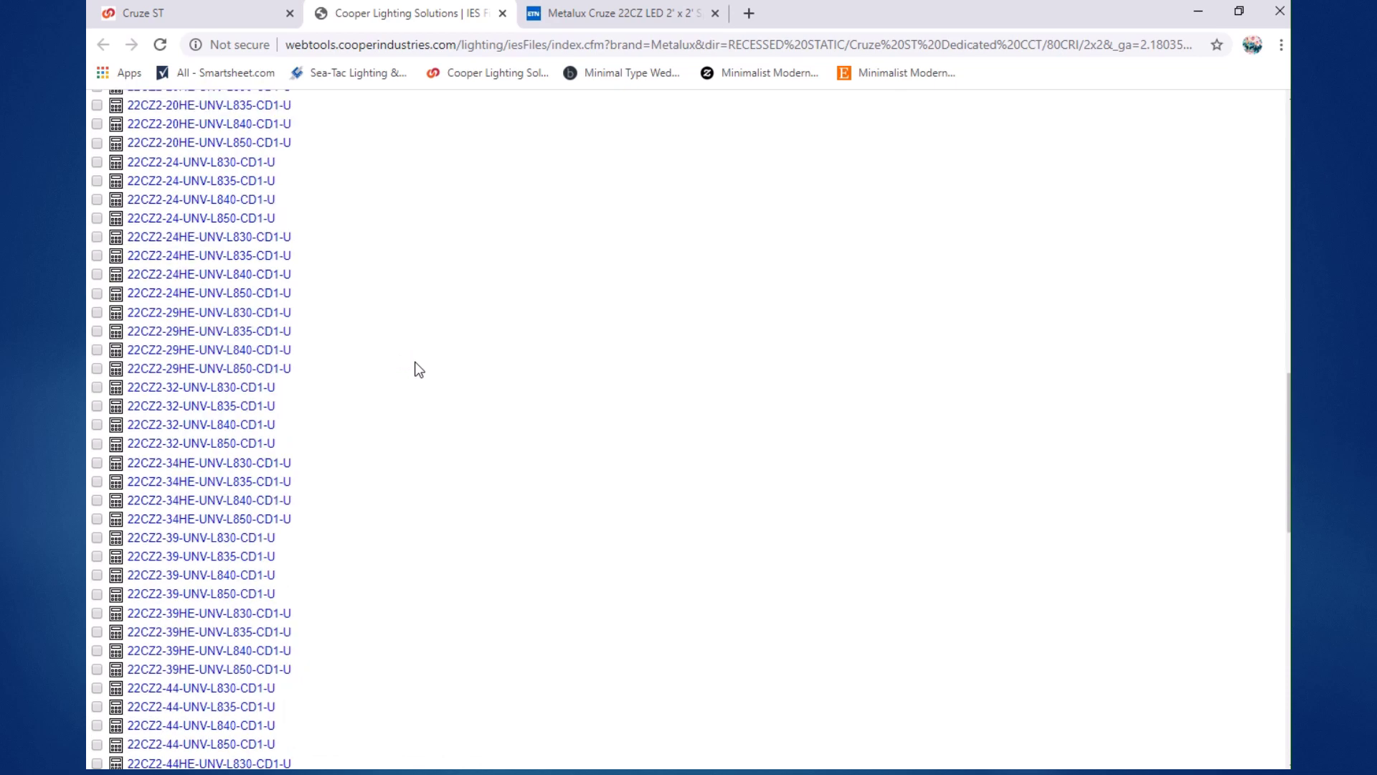
pyautogui.scroll(8, 420, 370)
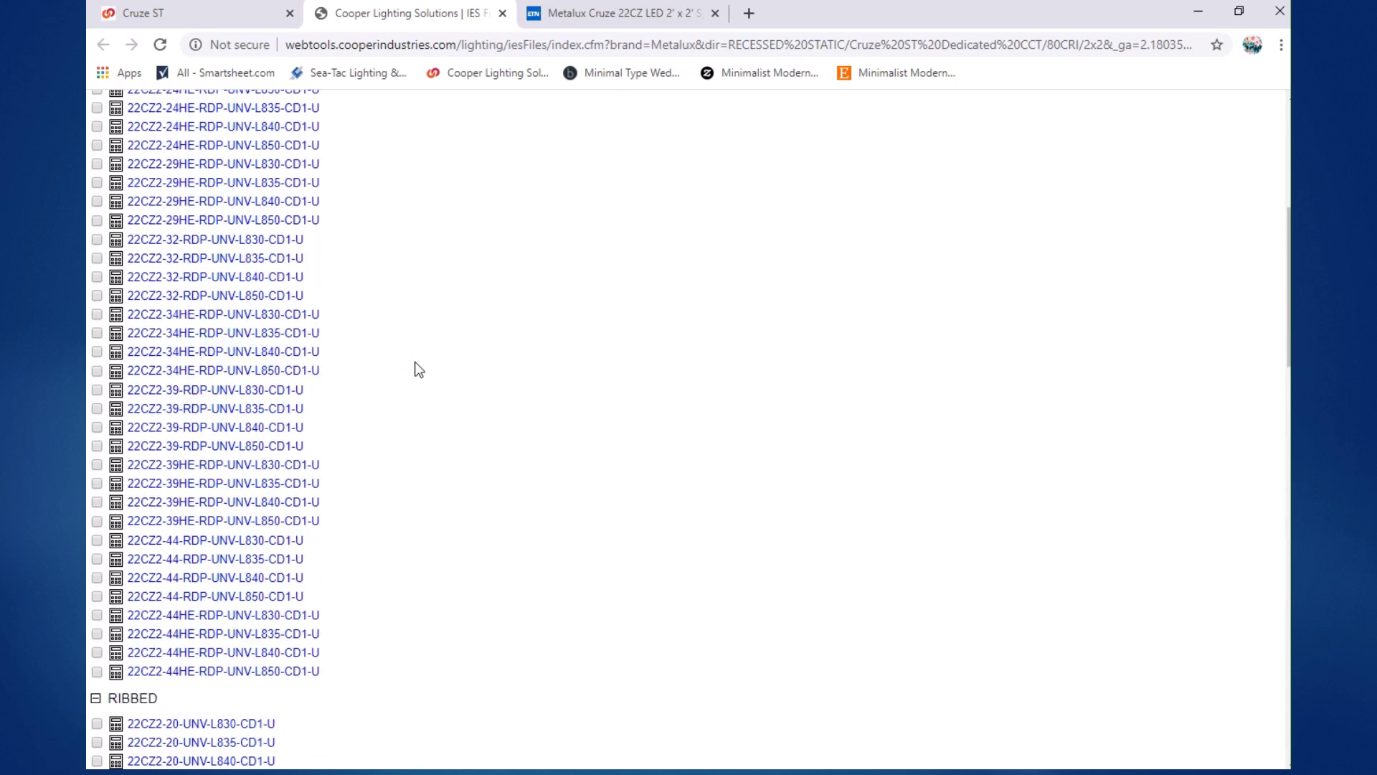
pyautogui.scroll(4, 414, 362)
pyautogui.scroll(1, 411, 280)
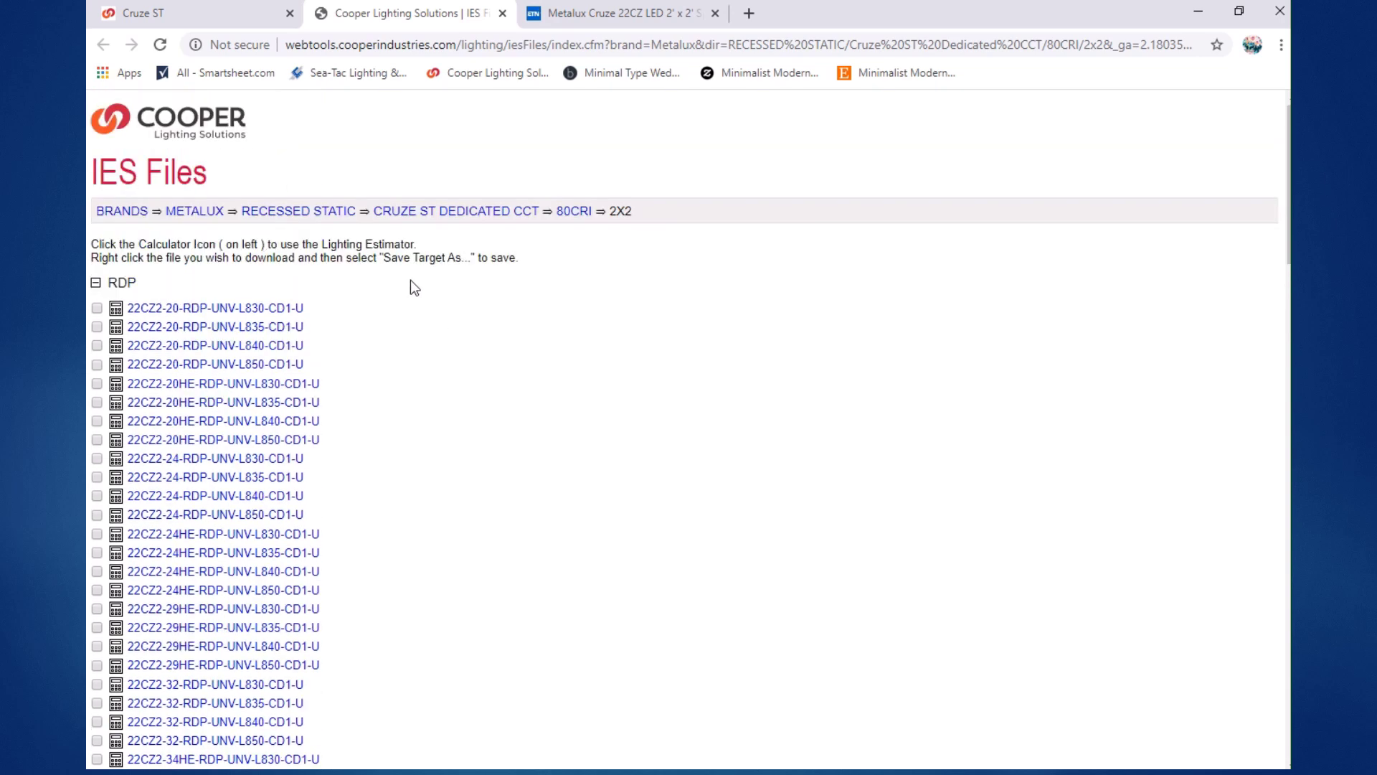
# - Recheck the spec sheet, then collapse the RDP group to reveal the Ribbed 22CZ2 files
pyautogui.click(597, 14)
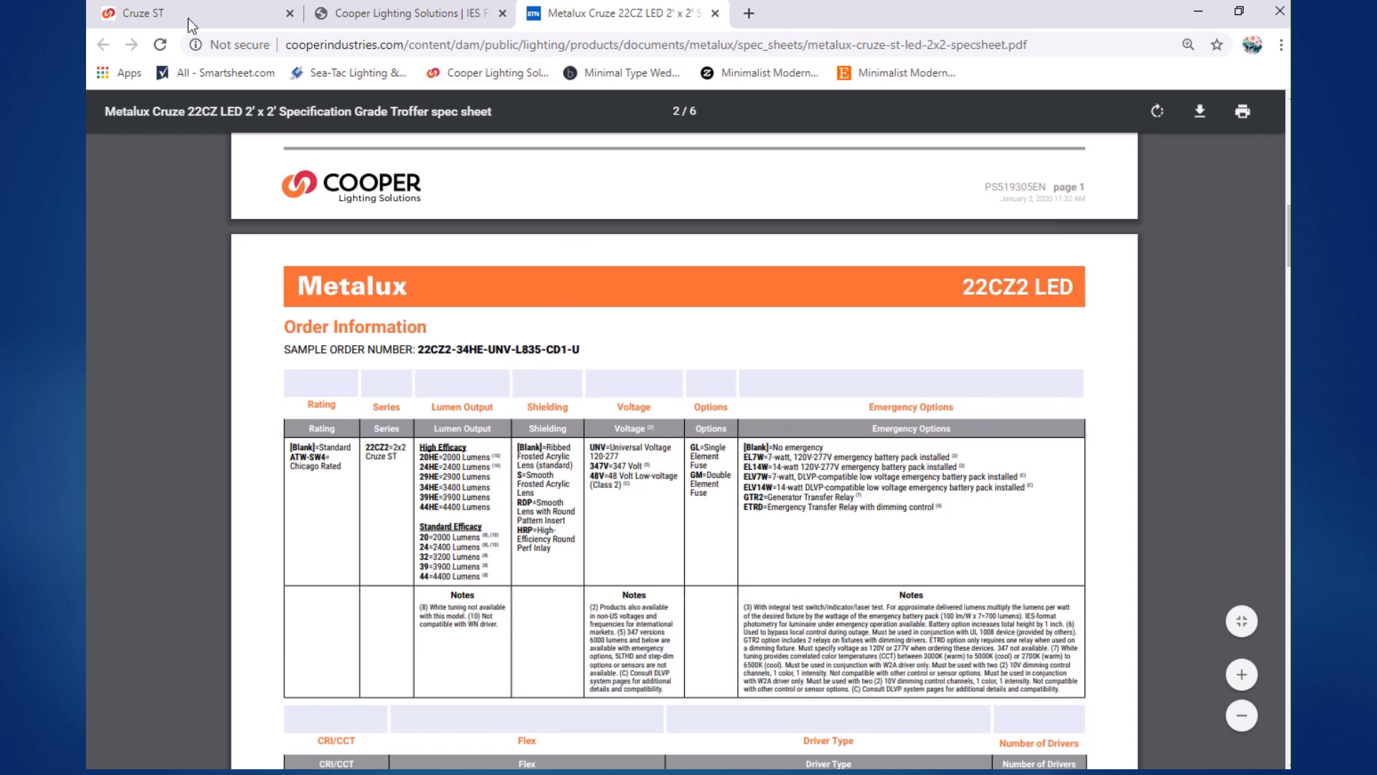
pyautogui.click(380, 14)
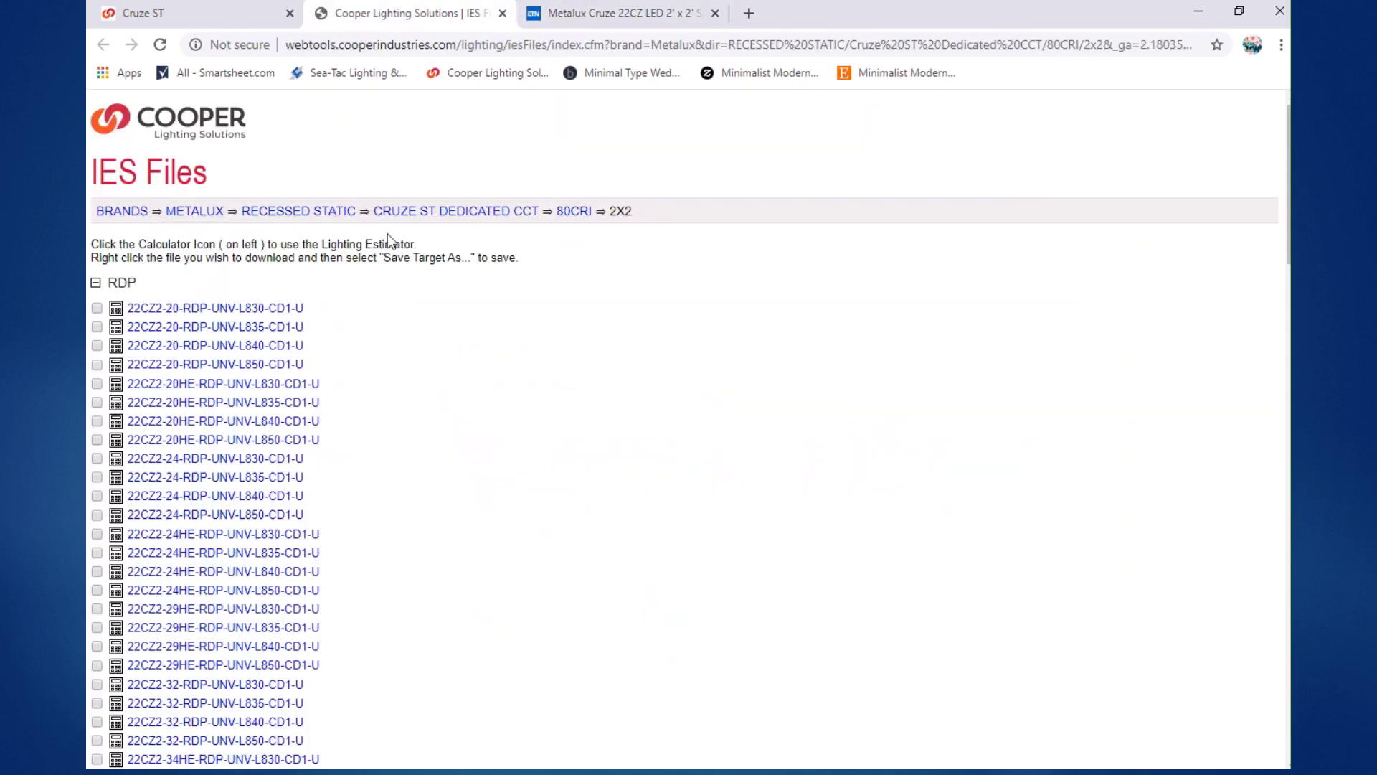
pyautogui.click(97, 283)
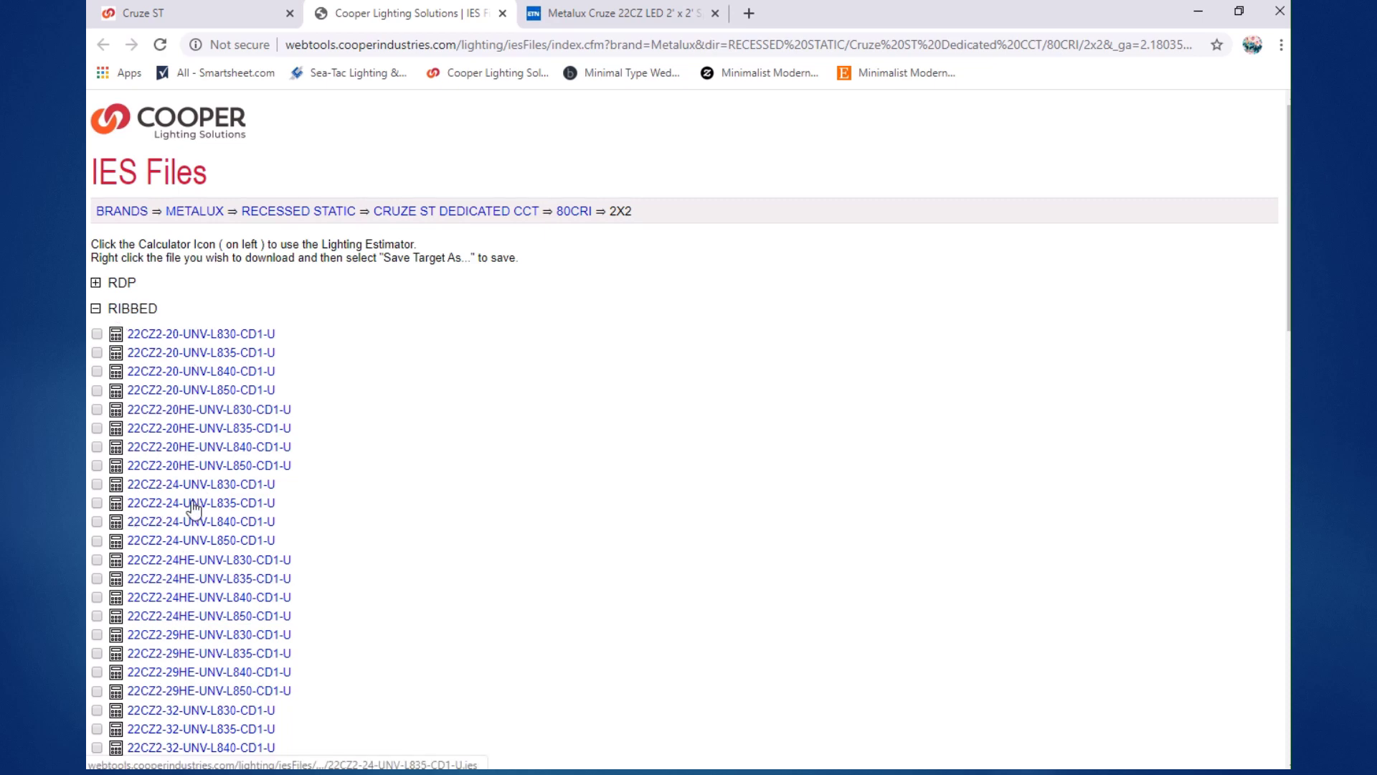
pyautogui.scroll(-1, 172, 495)
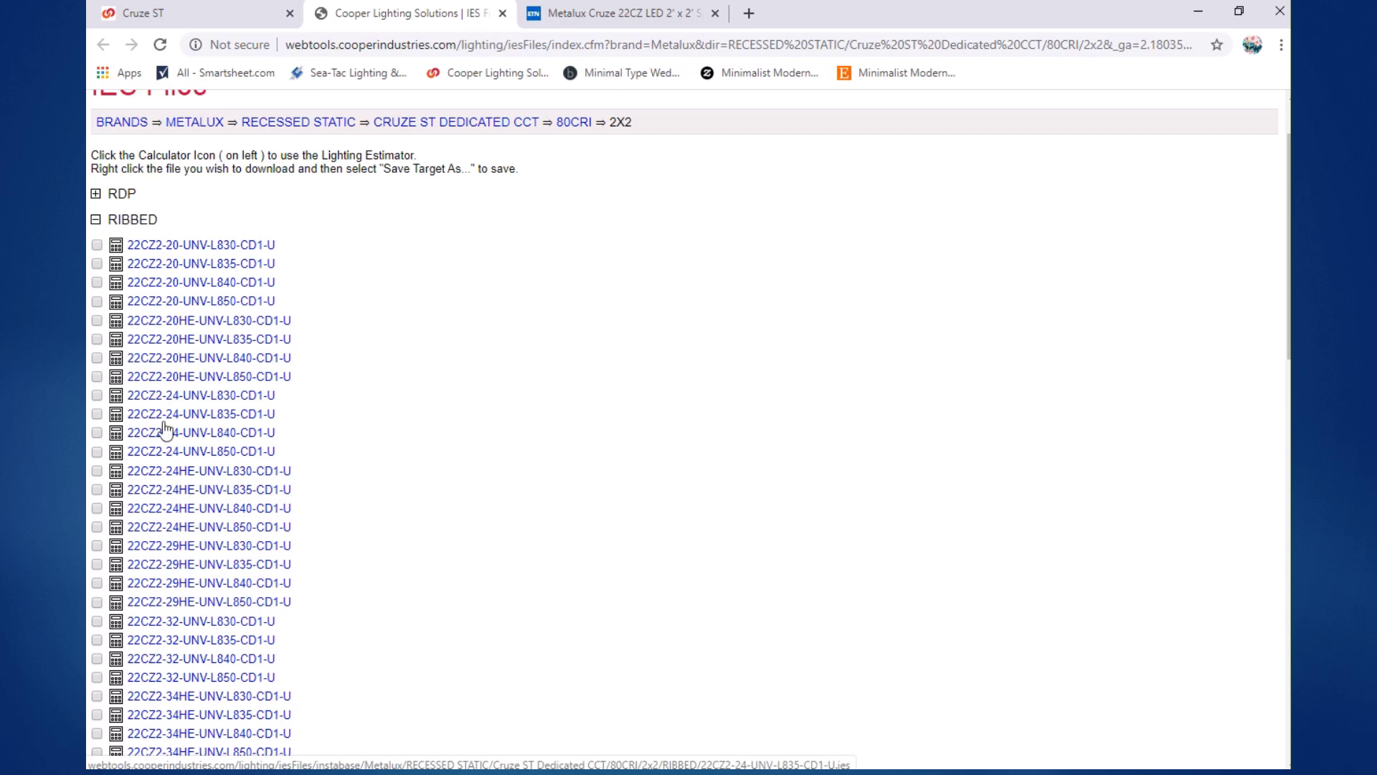
# - Launch the zonal calculator for 22CZ2-24-UNV-L835-CD1-U, loading the default 40 x 20 ft room
pyautogui.click(116, 416)
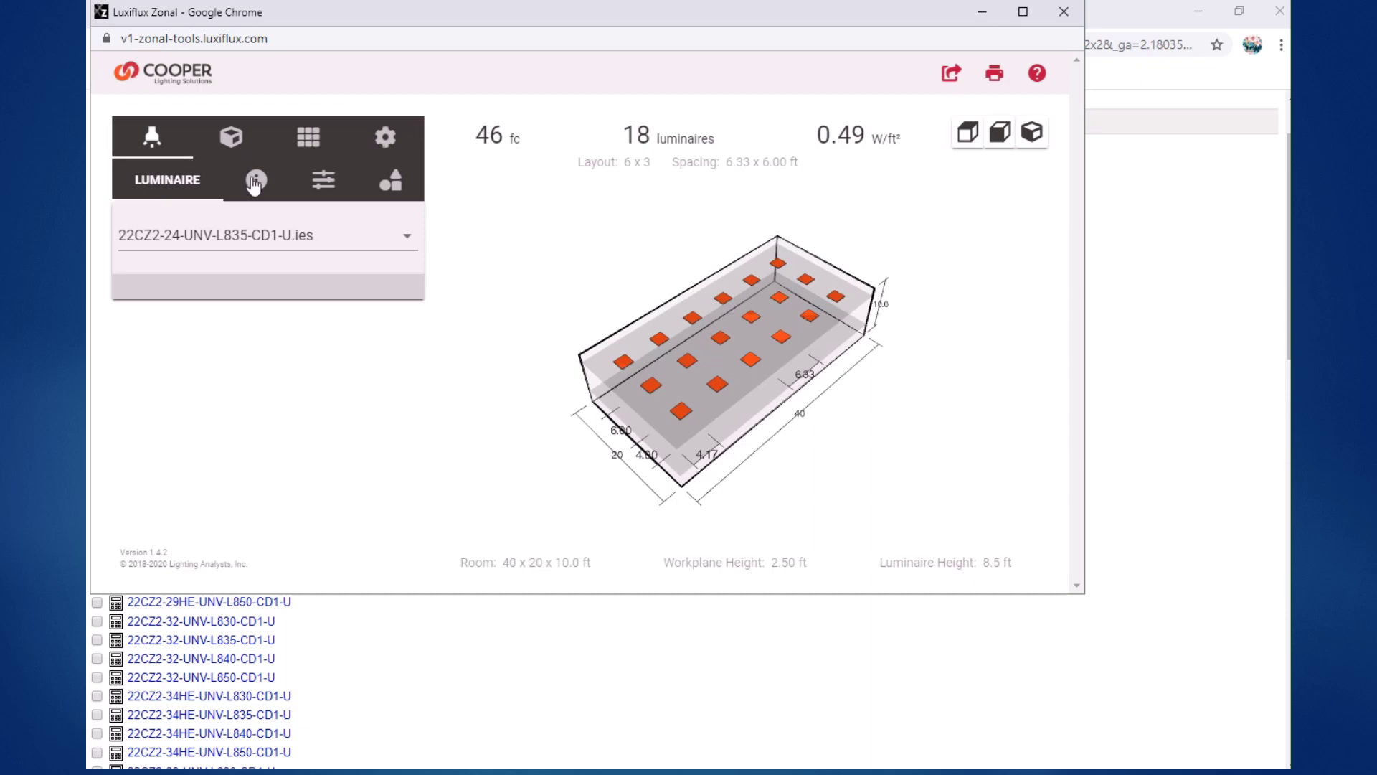
# - Set room length 50 ft, width 35 ft and suspension length 0, giving 35 luminaires
pyautogui.click(233, 144)
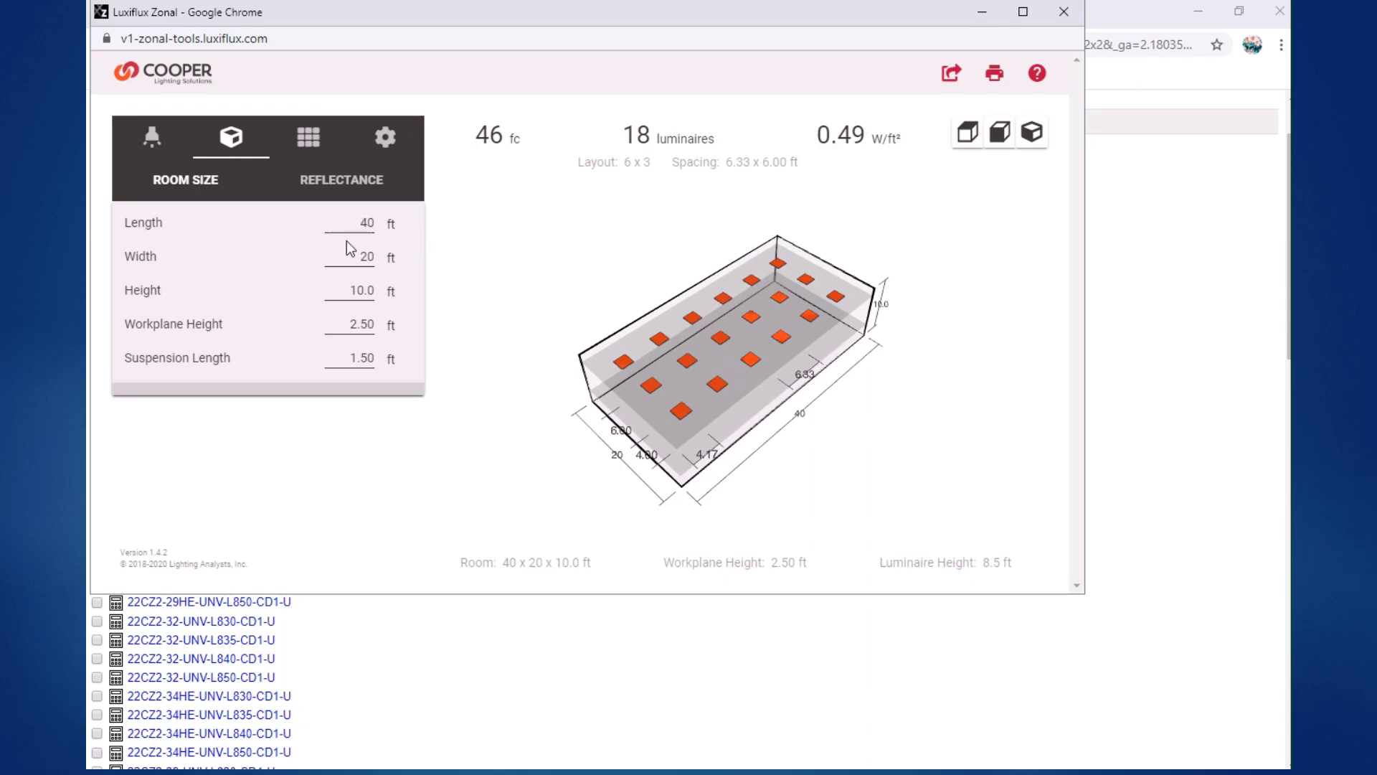
pyautogui.doubleClick(367, 221)
pyautogui.write('50')
pyautogui.doubleClick(368, 256)
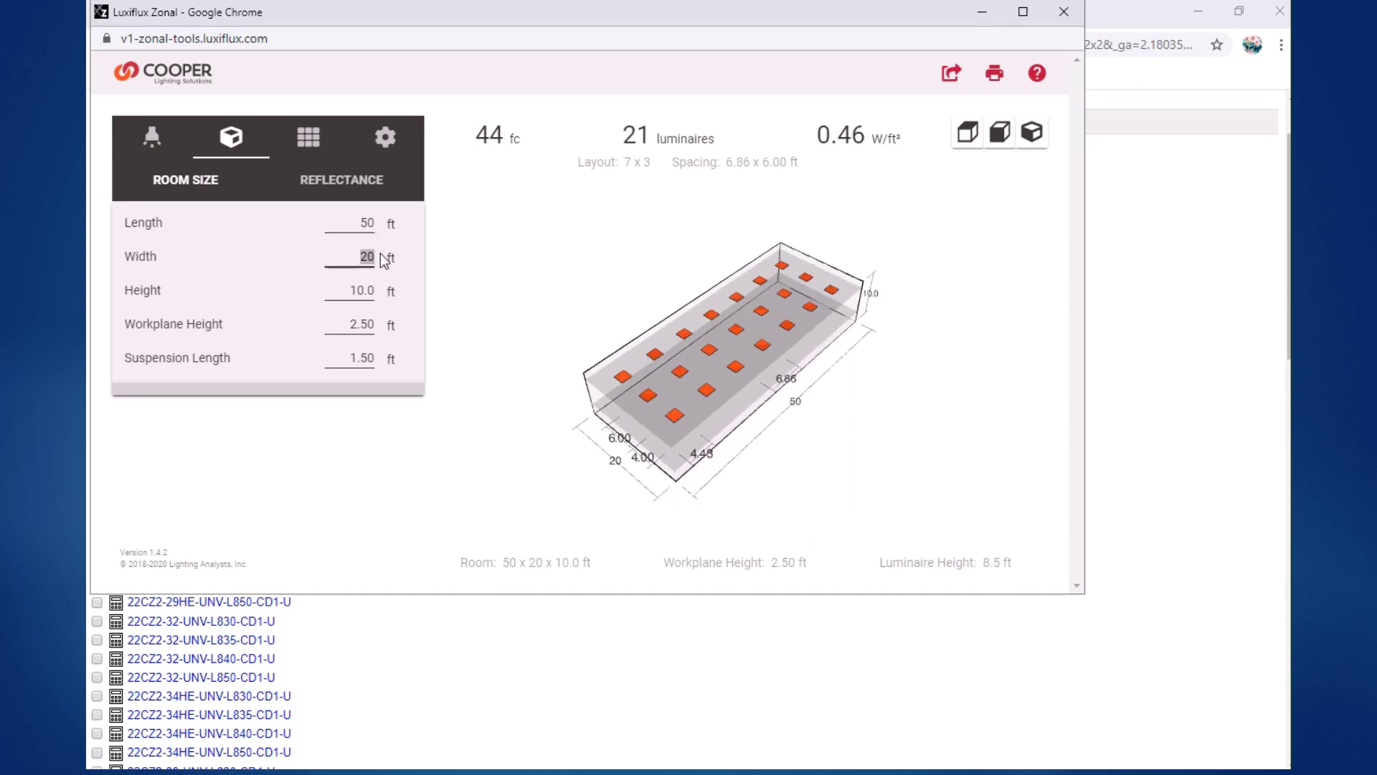
pyautogui.write('35')
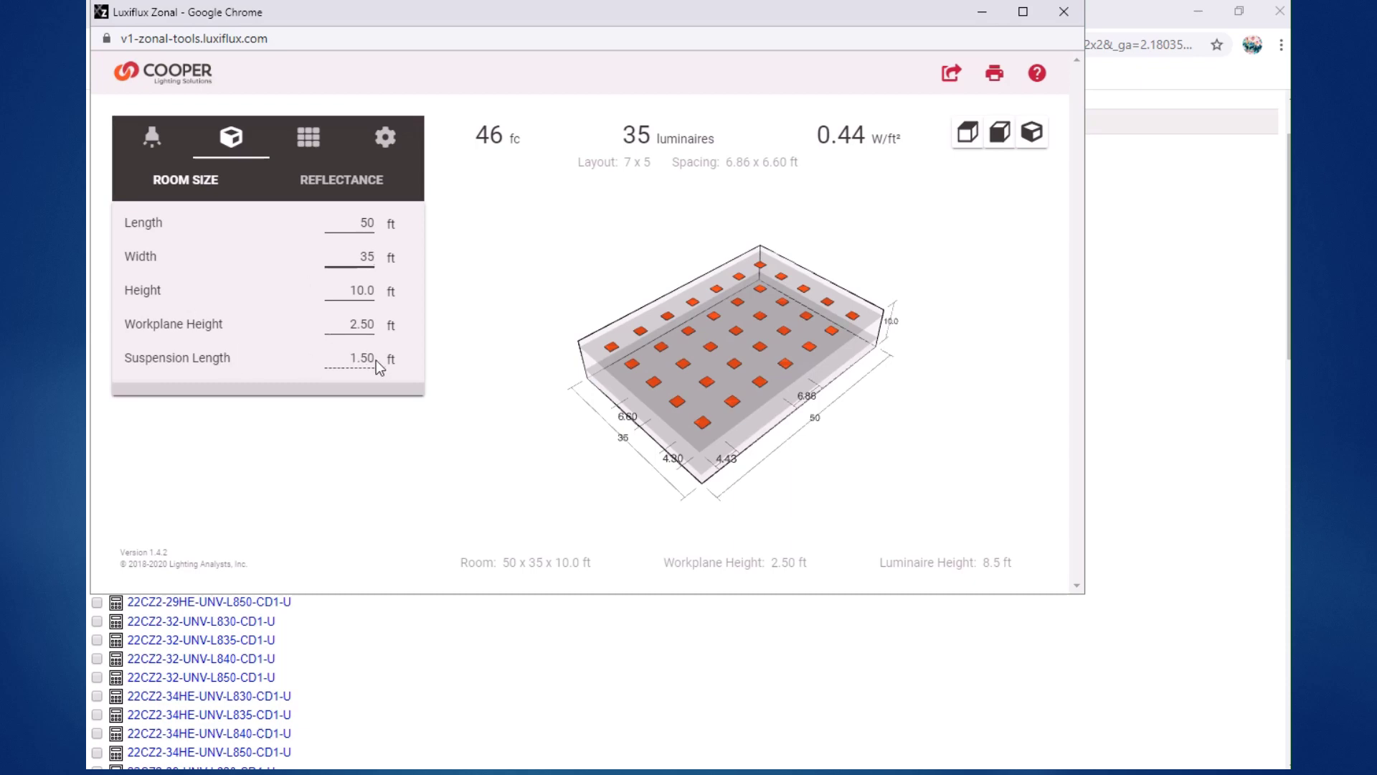
pyautogui.click(349, 285)
pyautogui.click(349, 365)
pyautogui.write('0')
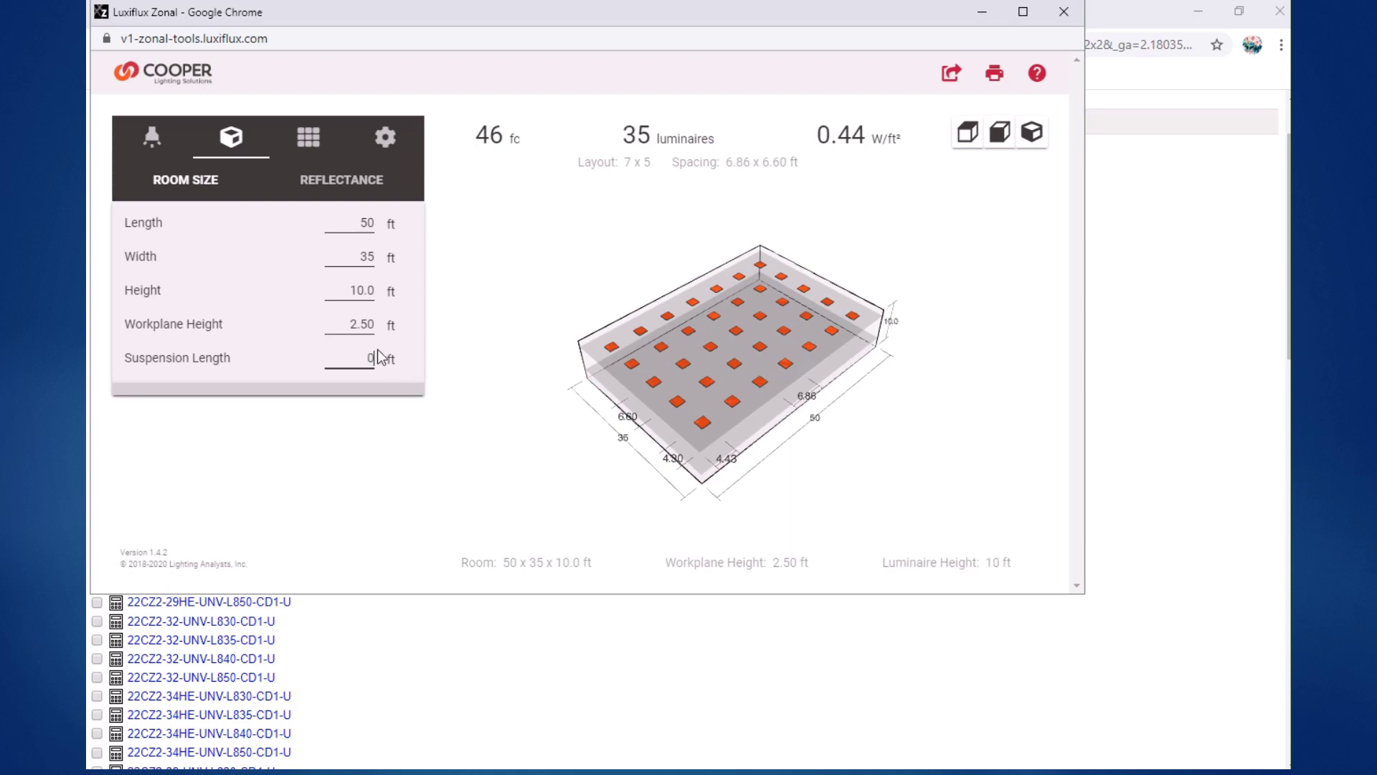
pyautogui.hotkey('shift', 'Tab')
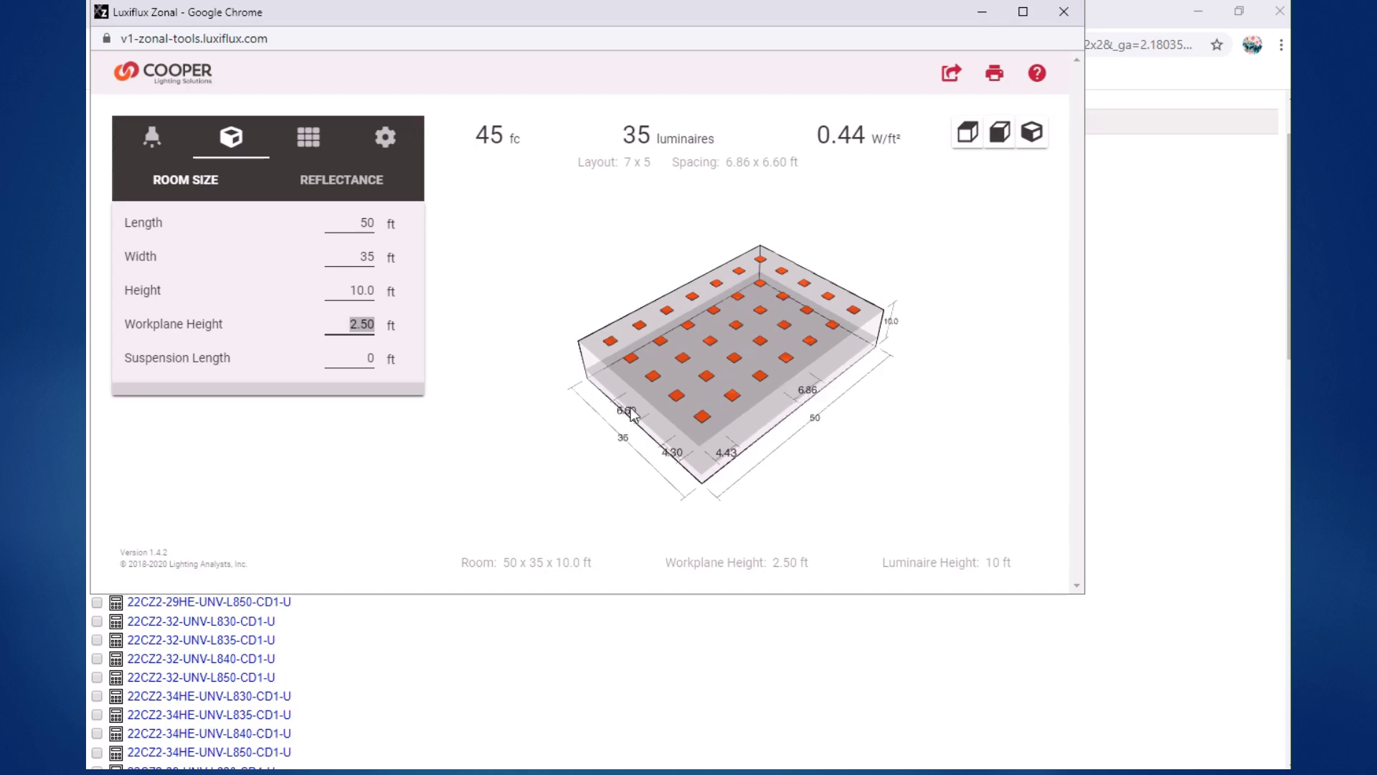
# - Display the reflectance settings: ceiling 80%, walls 50%, floor 20%
pyautogui.click(342, 188)
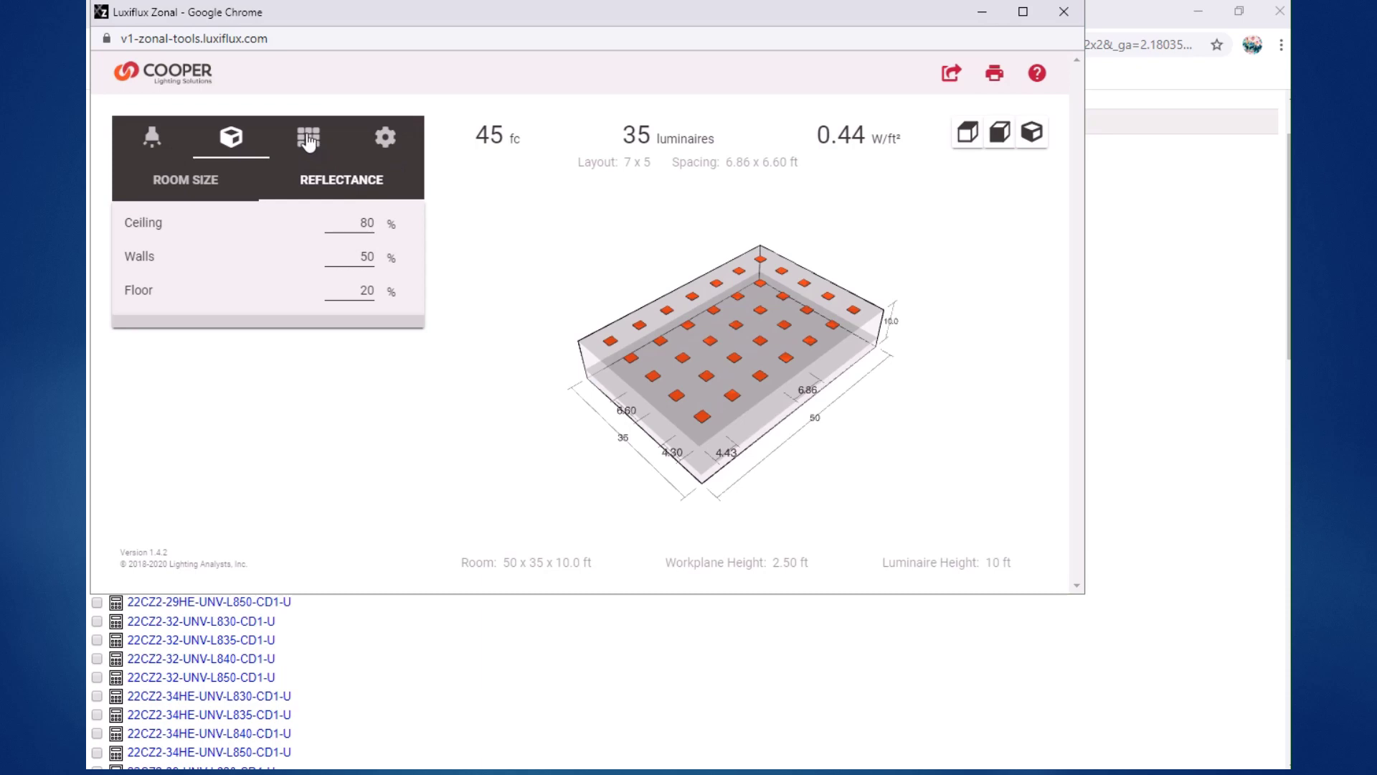
# - Set desired illuminance to 35 fc, recalculating to a 7 x 4 grid of 28 luminaires
pyautogui.click(309, 141)
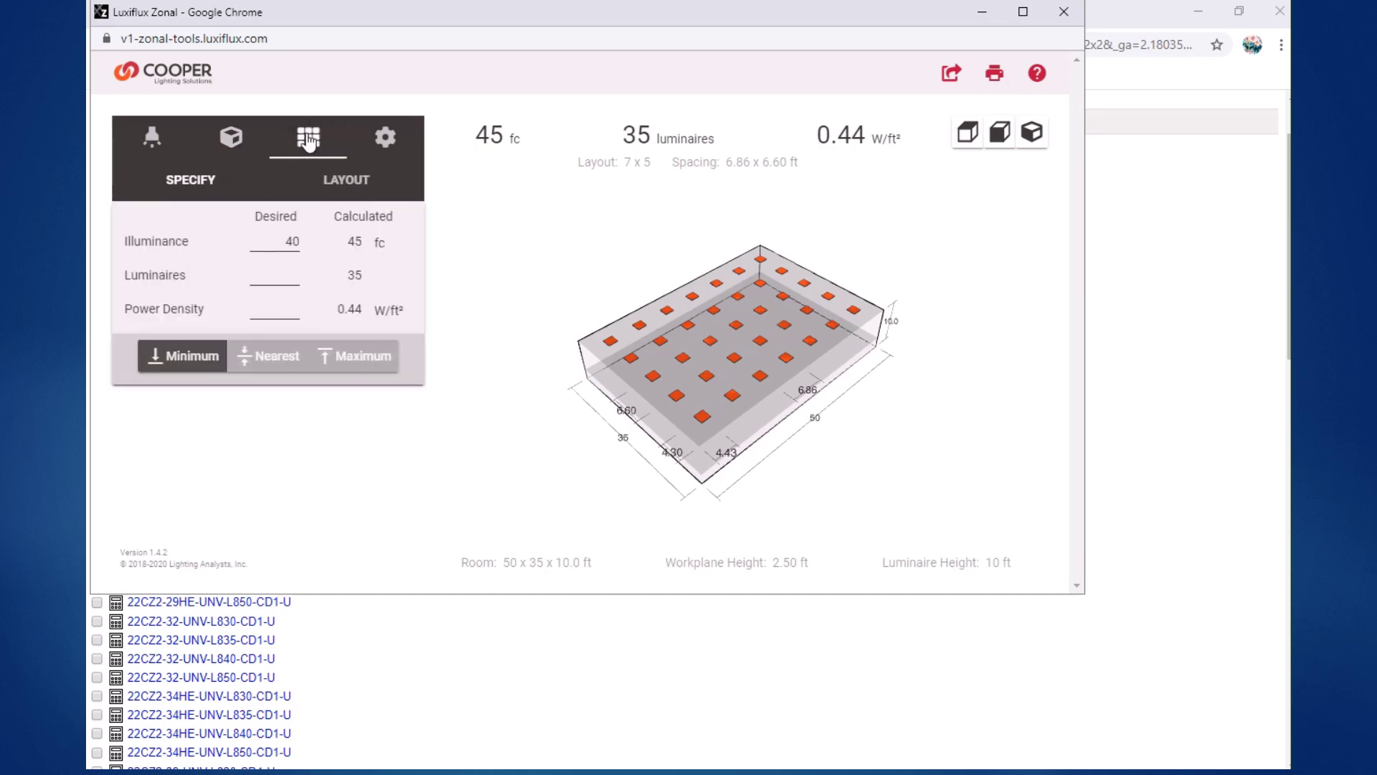
pyautogui.doubleClick(301, 244)
pyautogui.write('35')
pyautogui.click(295, 278)
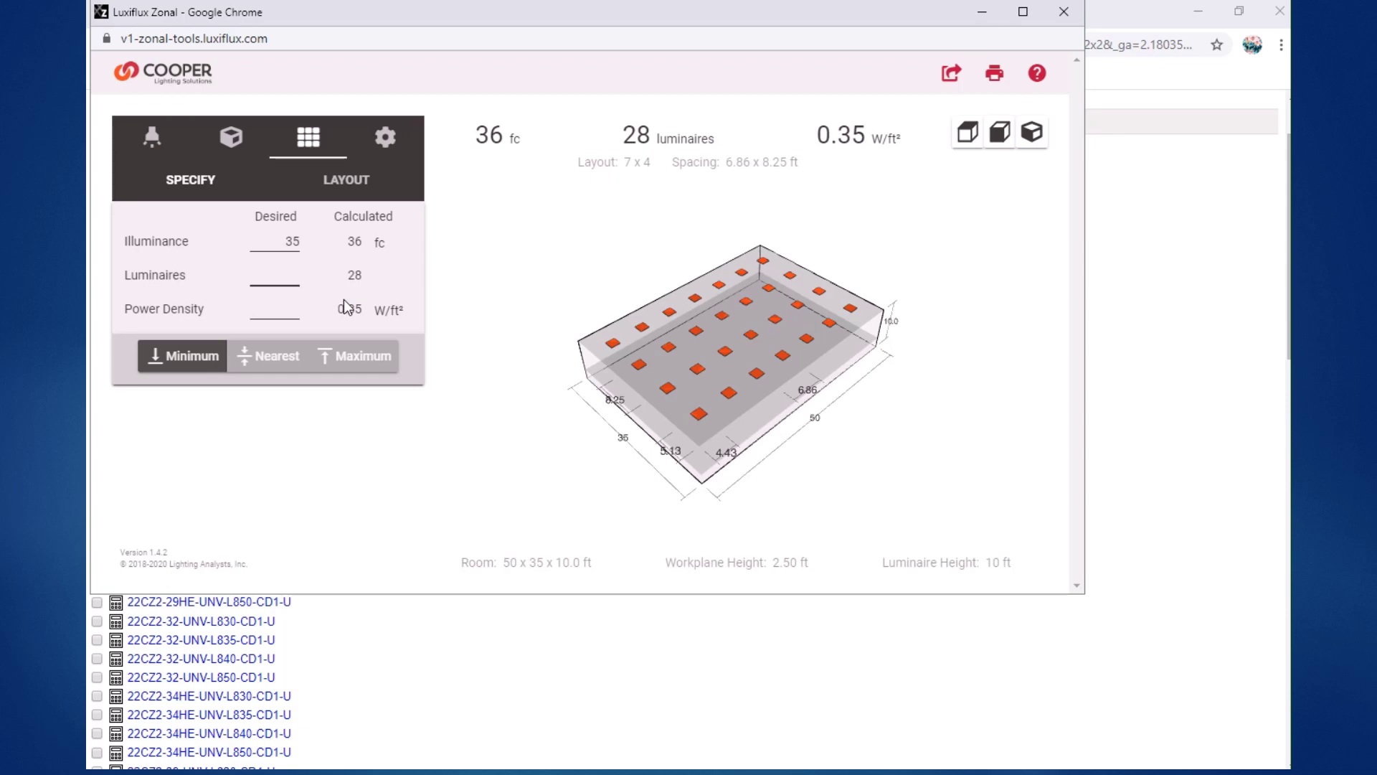
# - Confirm units are ft, fc and W/ft², then return to the luminaire file selection
pyautogui.click(383, 143)
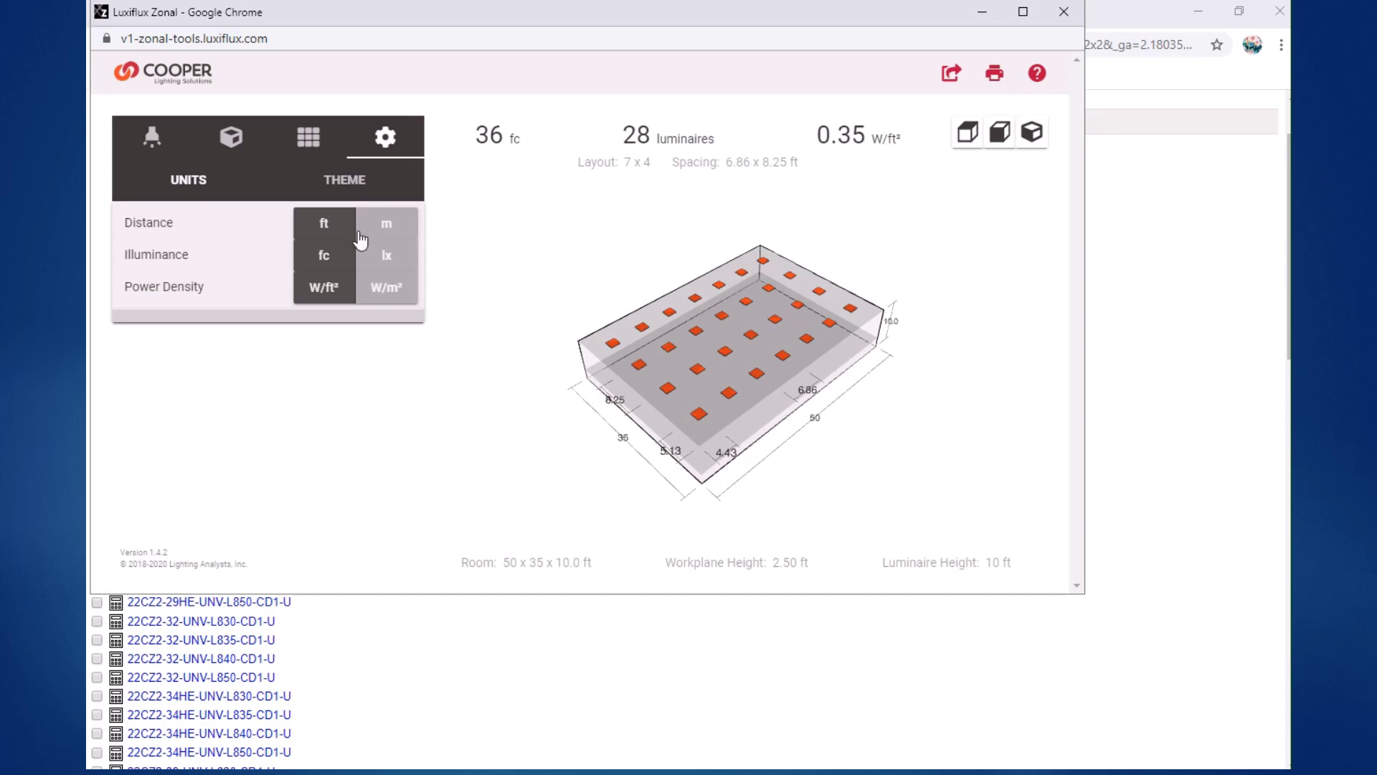
pyautogui.click(315, 152)
pyautogui.click(152, 135)
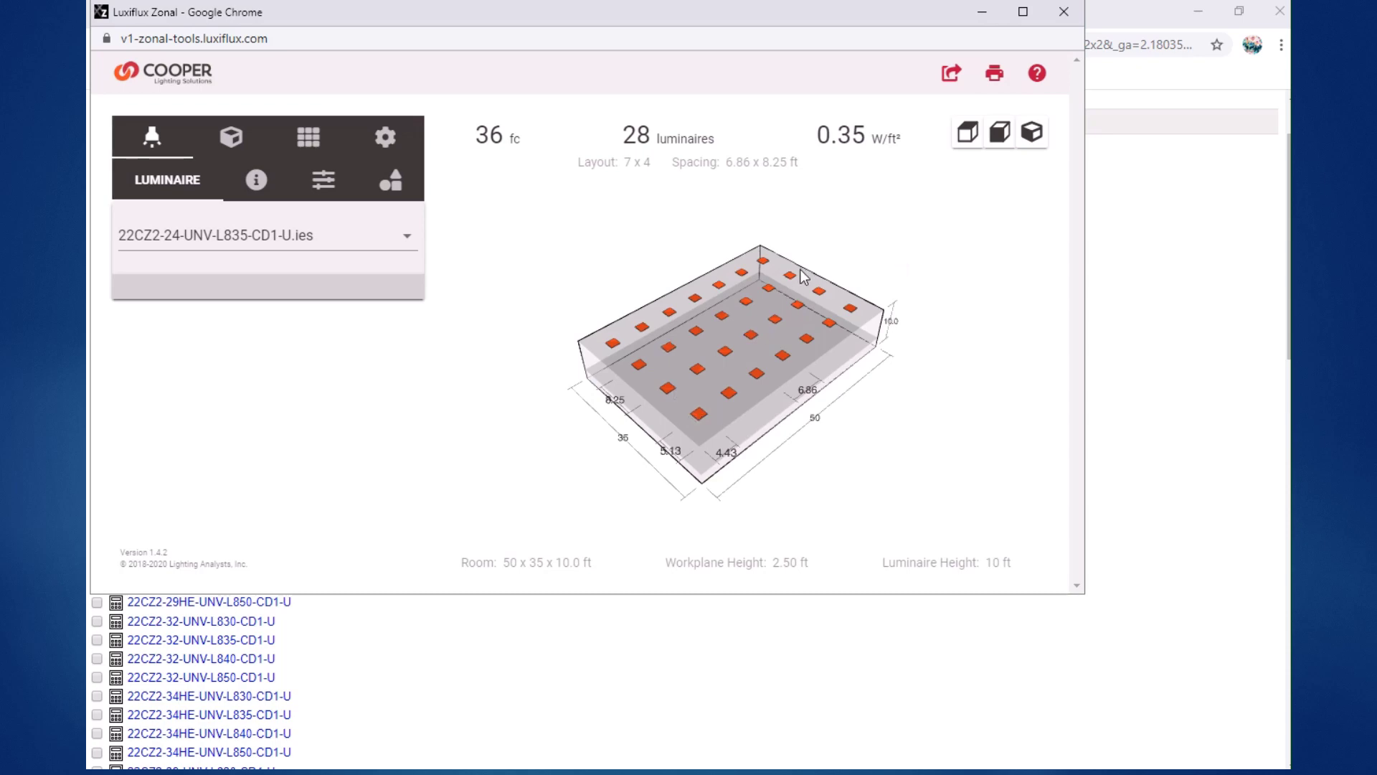
# - Bring up the printable Letter-size report for 22CZ2-24-UNV-L835-CD1-U.ies: 36 fc, 28 luminaires, 0.35 W/ft²
pyautogui.click(952, 77)
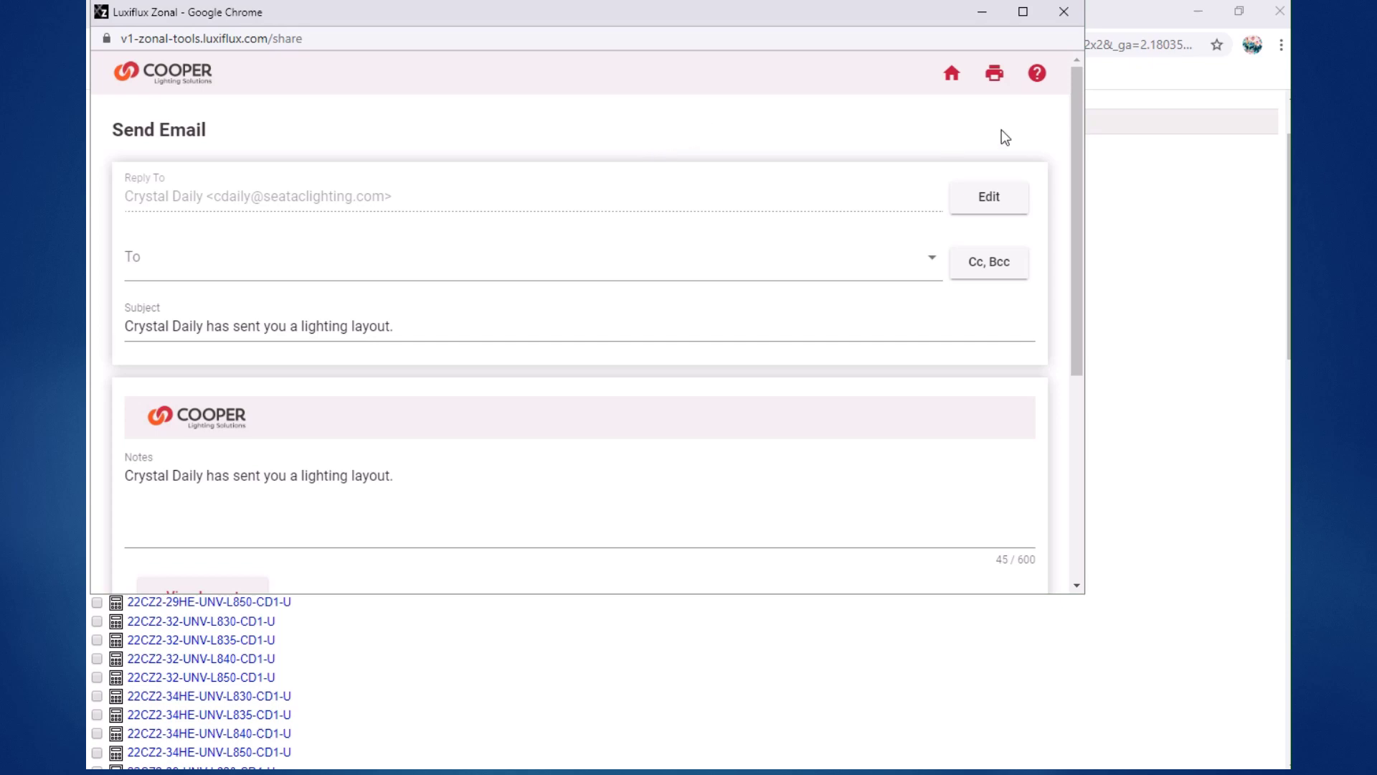
pyautogui.click(998, 79)
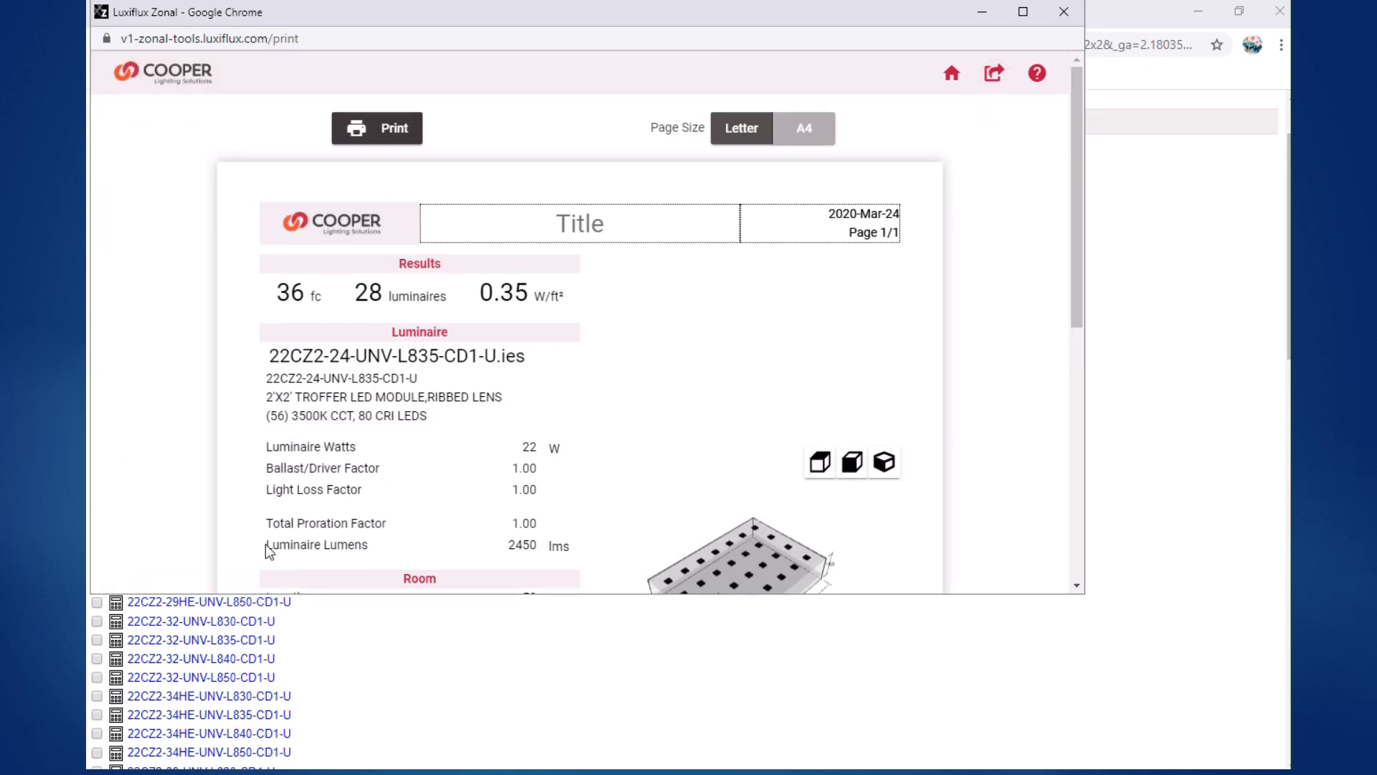
pyautogui.scroll(-1, 674, 319)
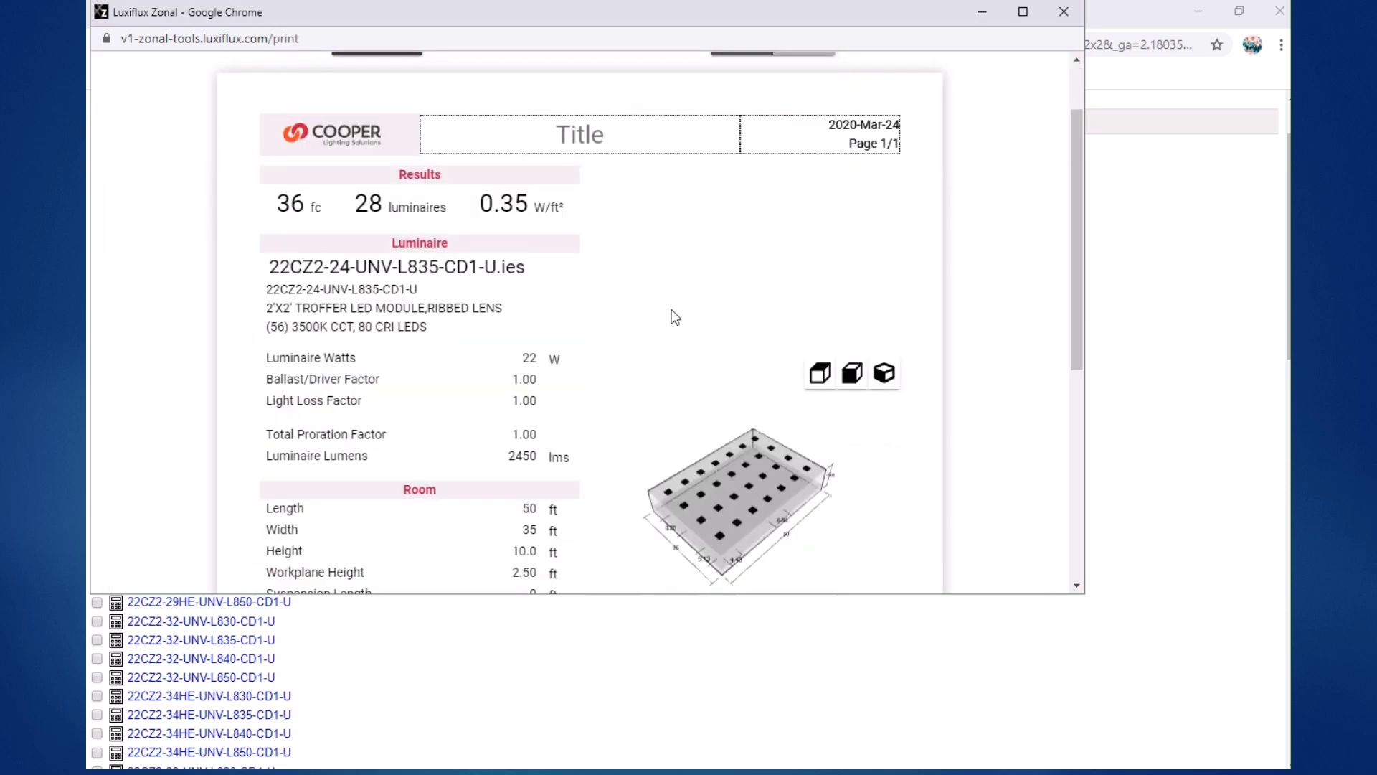
pyautogui.scroll(1, 744, 319)
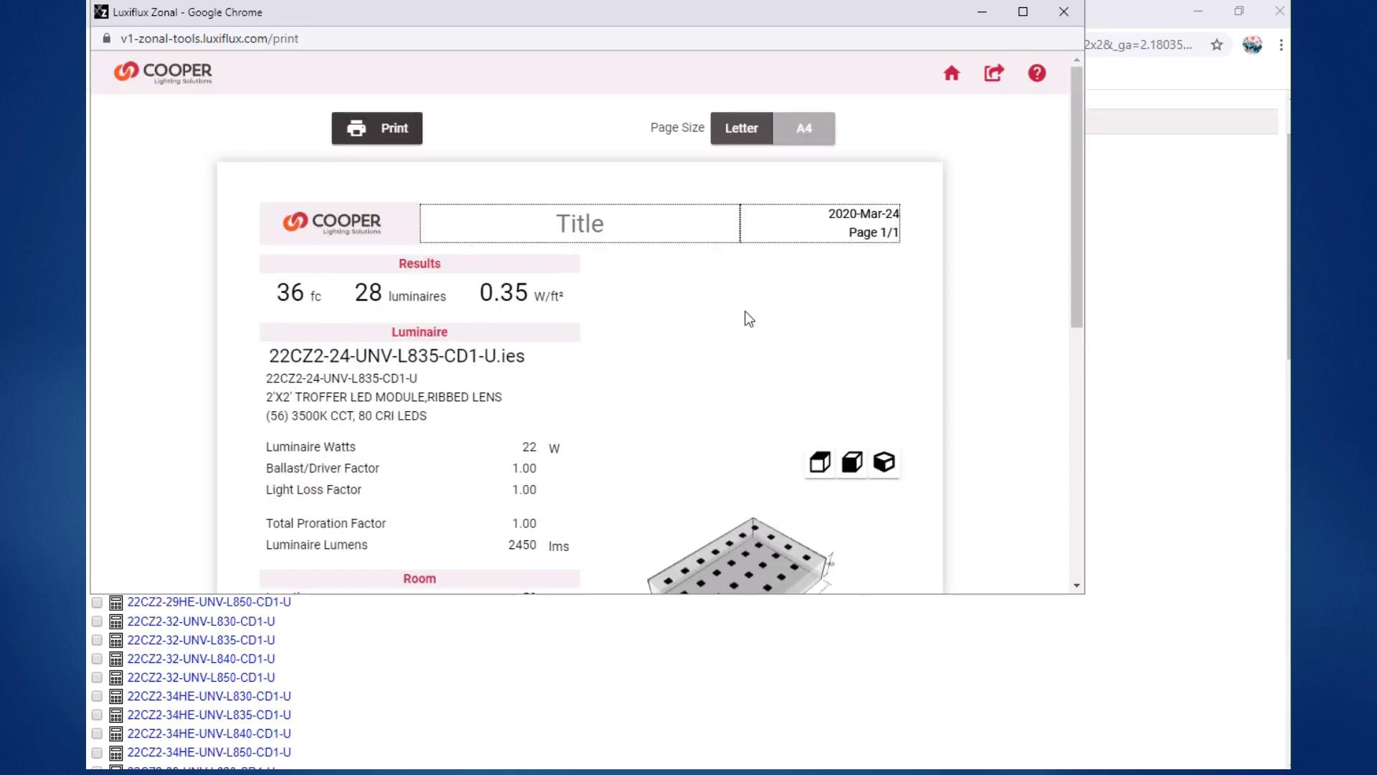
pyautogui.scroll(-1, 780, 292)
pyautogui.scroll(-2, 777, 286)
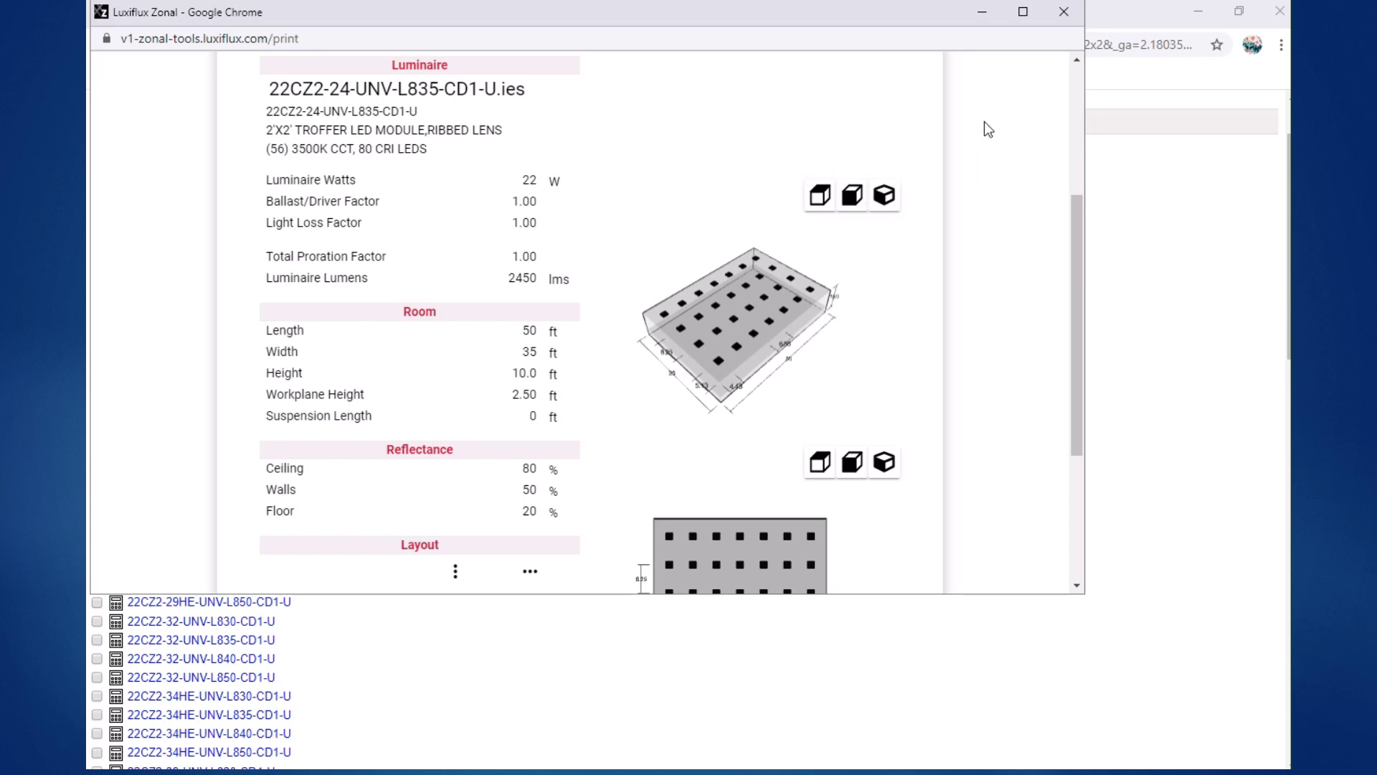
pyautogui.scroll(4, 984, 122)
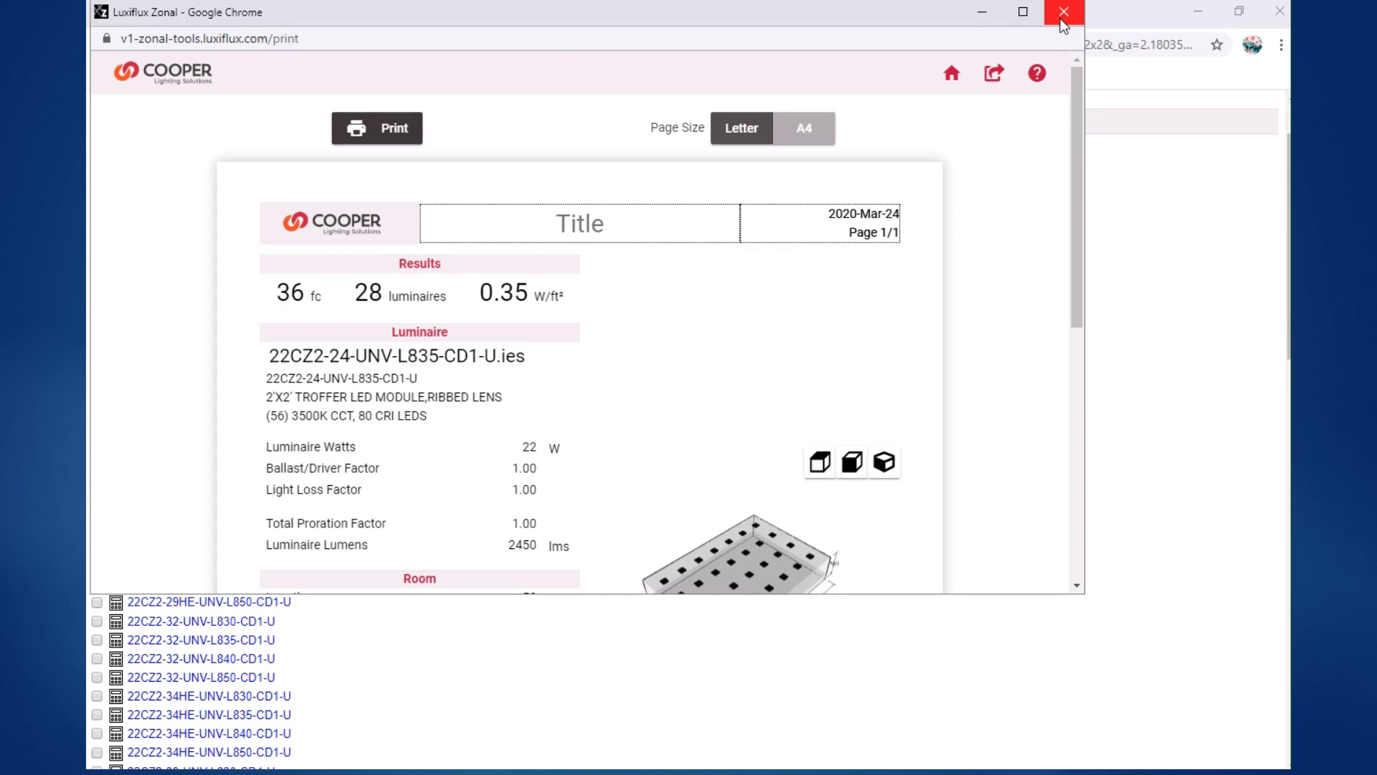
# - Close the calculator, expand the RDP files and tick 22CZ2-29HE-RDP-UNV-L830-CD1-U
pyautogui.click(1063, 12)
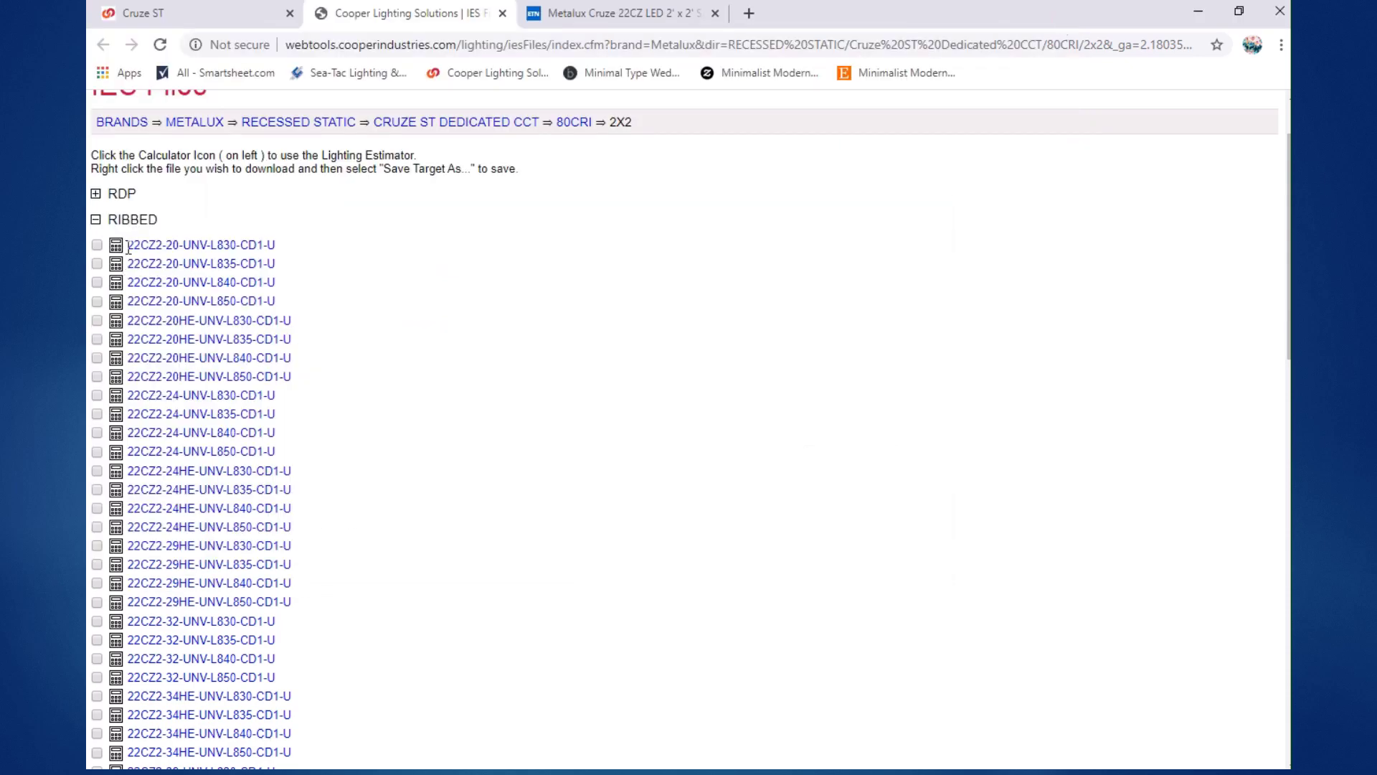
pyautogui.click(98, 195)
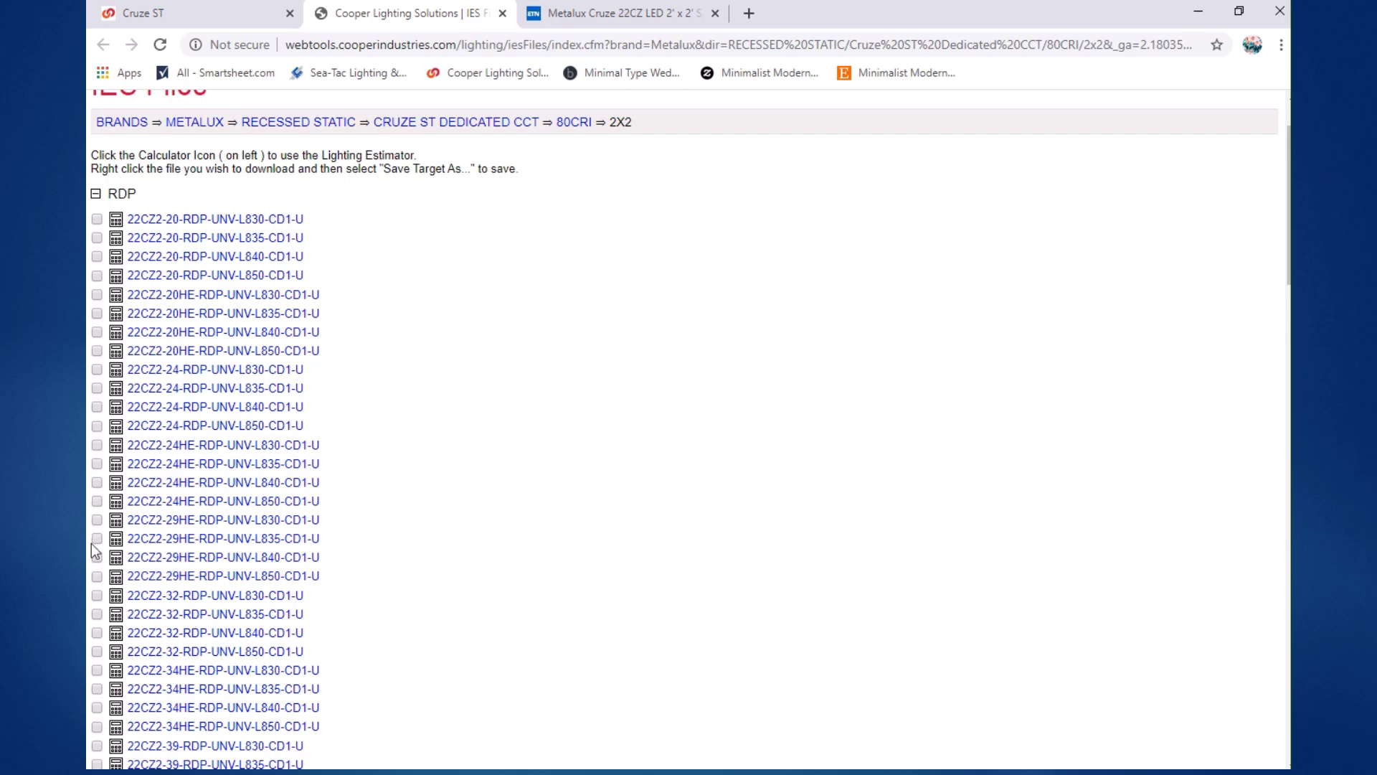
pyautogui.click(96, 519)
# - Tick 22CZ2-24HE-UNV-L835-CD1-U and untick 22CZ2-32-S-UNV-L850-CD1-U in the file list
pyautogui.scroll(-2, 104, 491)
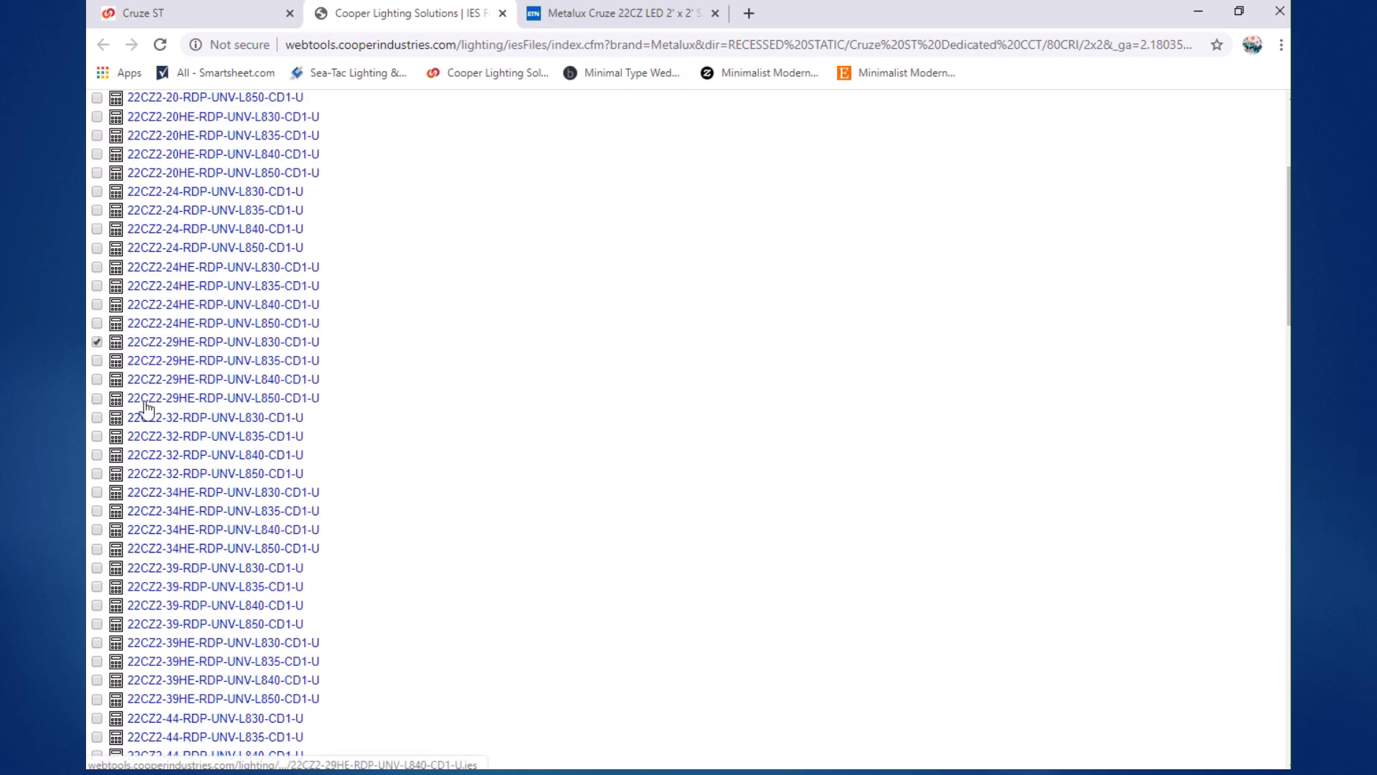
pyautogui.scroll(-8, 144, 423)
pyautogui.scroll(-1, 144, 441)
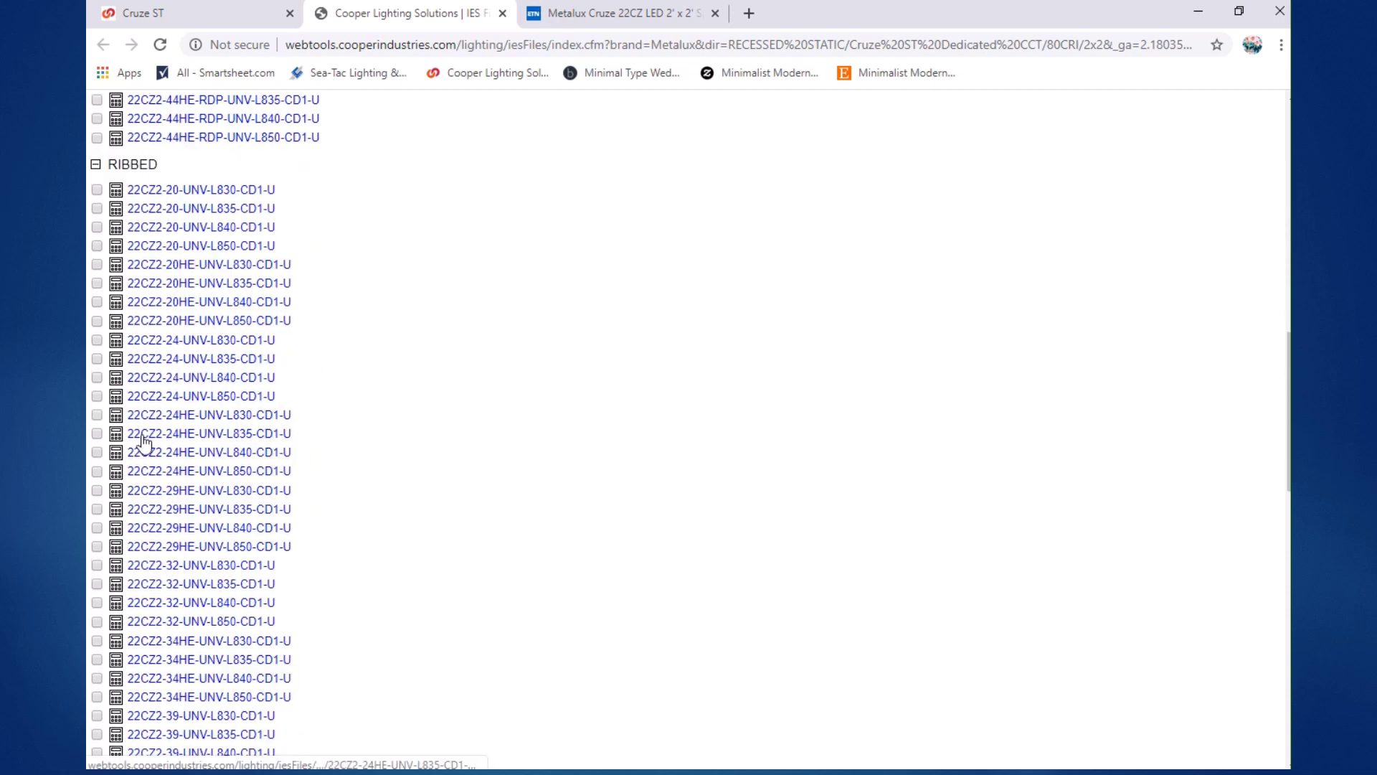
pyautogui.click(96, 434)
pyautogui.scroll(-8, 172, 440)
pyautogui.scroll(-1, 172, 440)
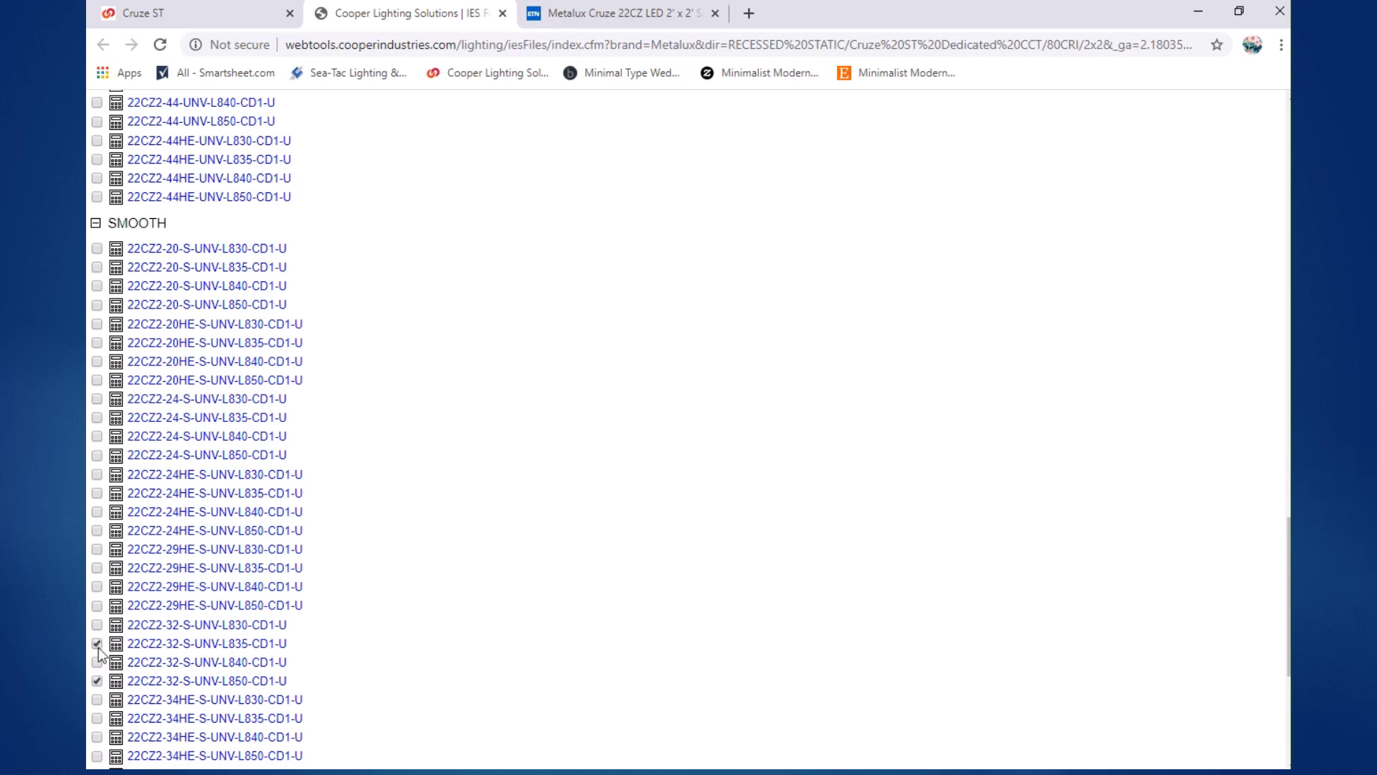
pyautogui.click(97, 681)
pyautogui.scroll(-5, 554, 461)
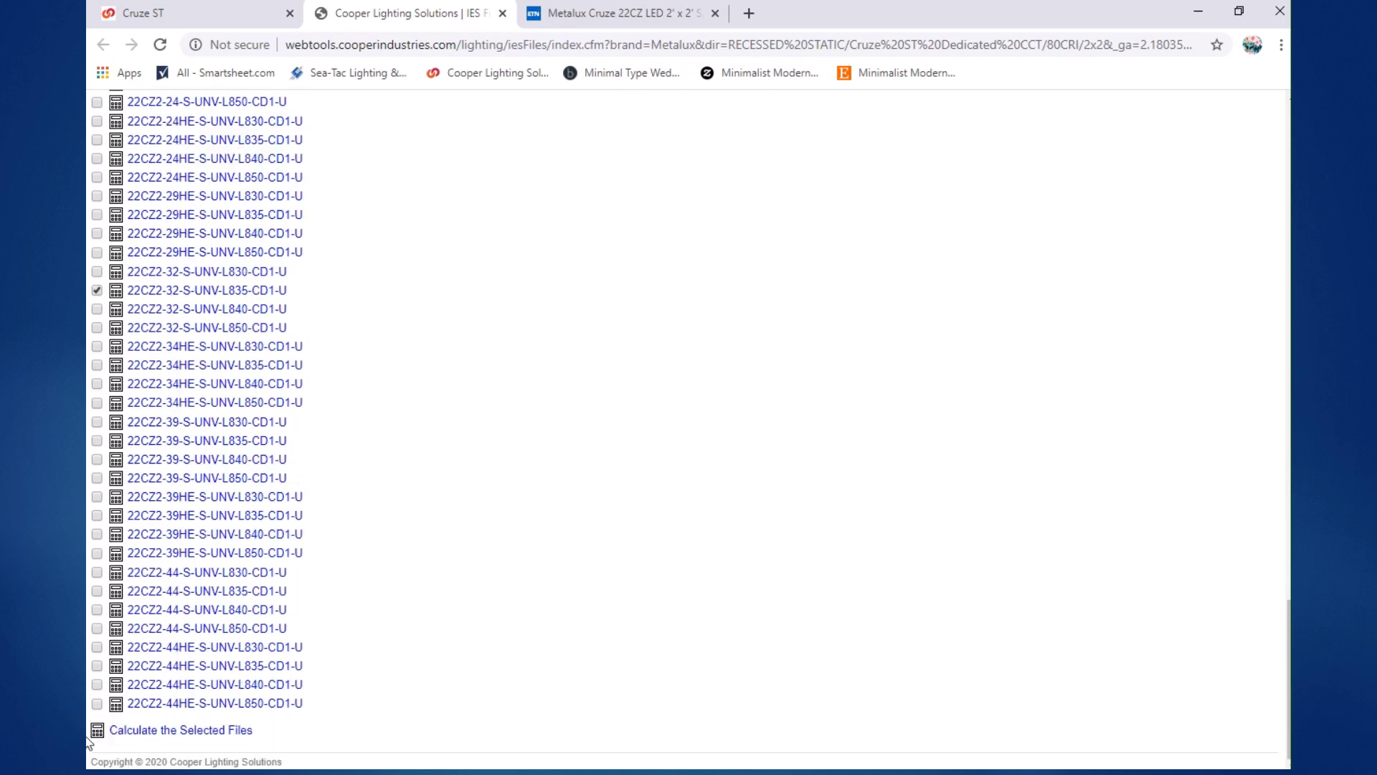
# - Calculate the three selected IES files and list them in the luminaire dropdown
pyautogui.click(129, 737)
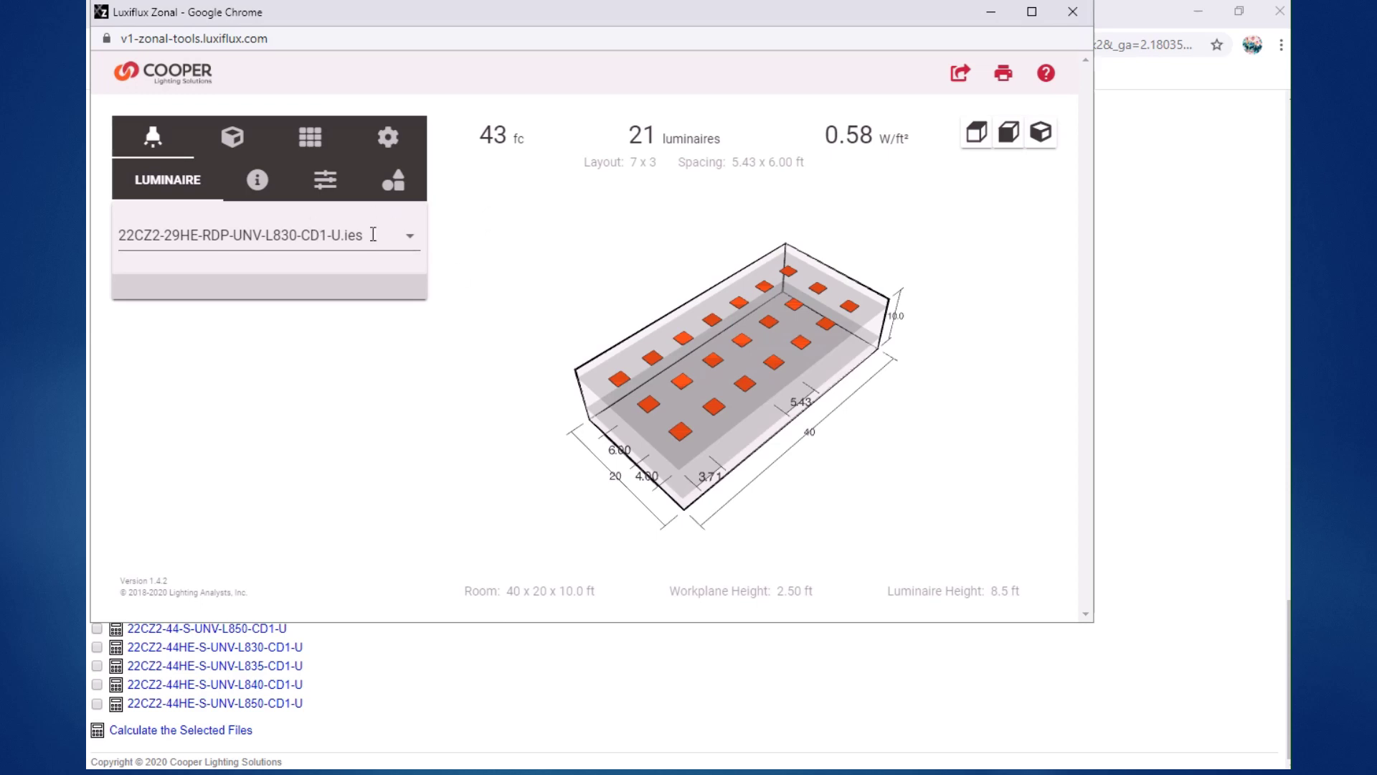
pyautogui.click(406, 238)
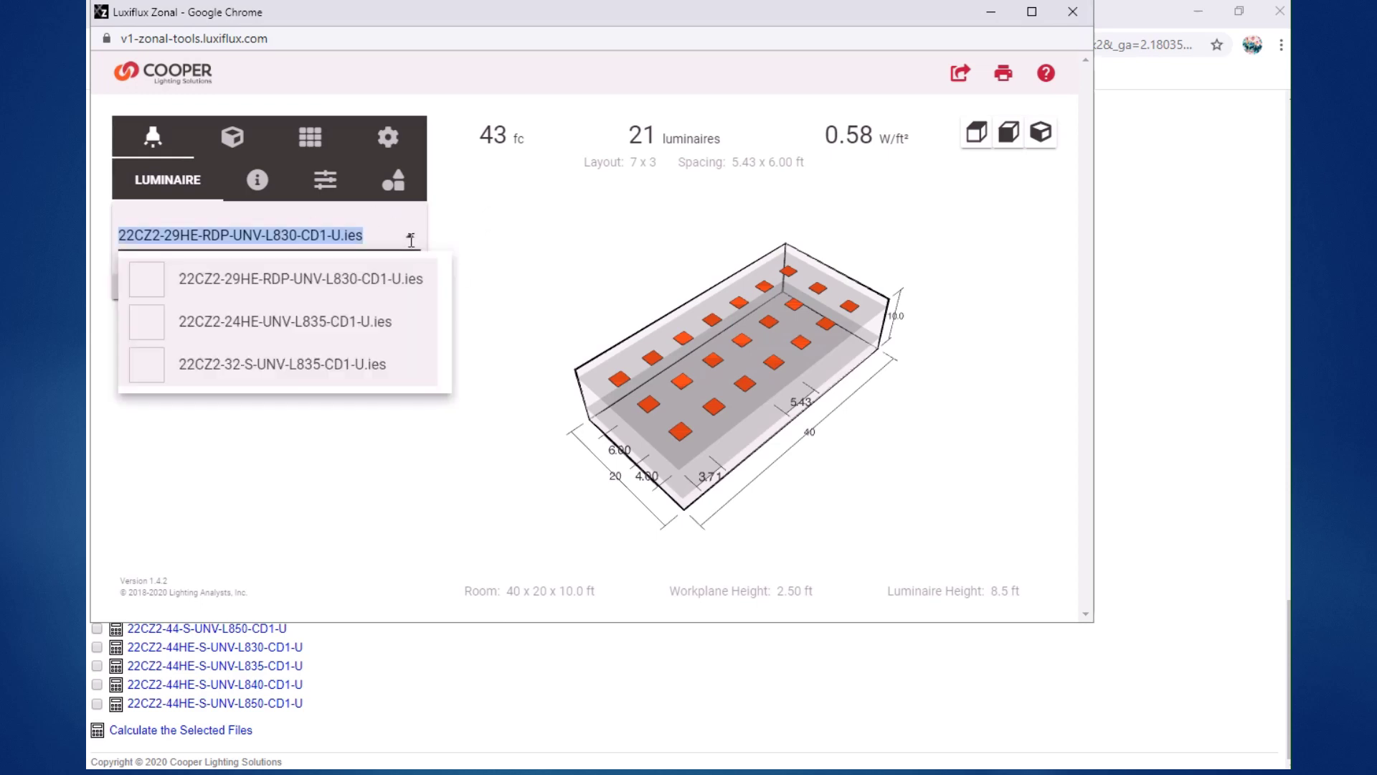
# - Compare 22CZ2-24HE-UNV-L835-CD1-U.ies, then 22CZ2-32-S-UNV-L835-CD1-U.ies, giving 44 fc with 12 luminaires
pyautogui.click(285, 329)
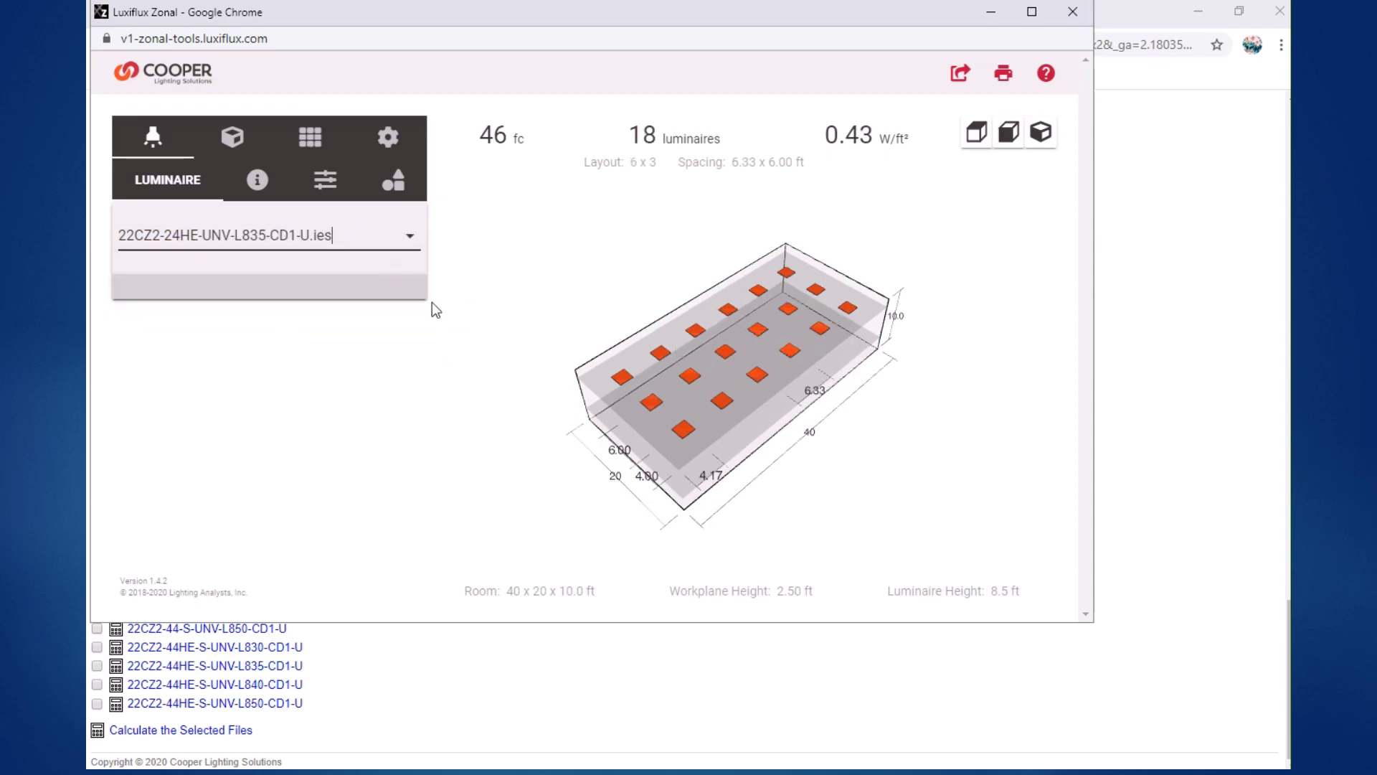
pyautogui.click(410, 236)
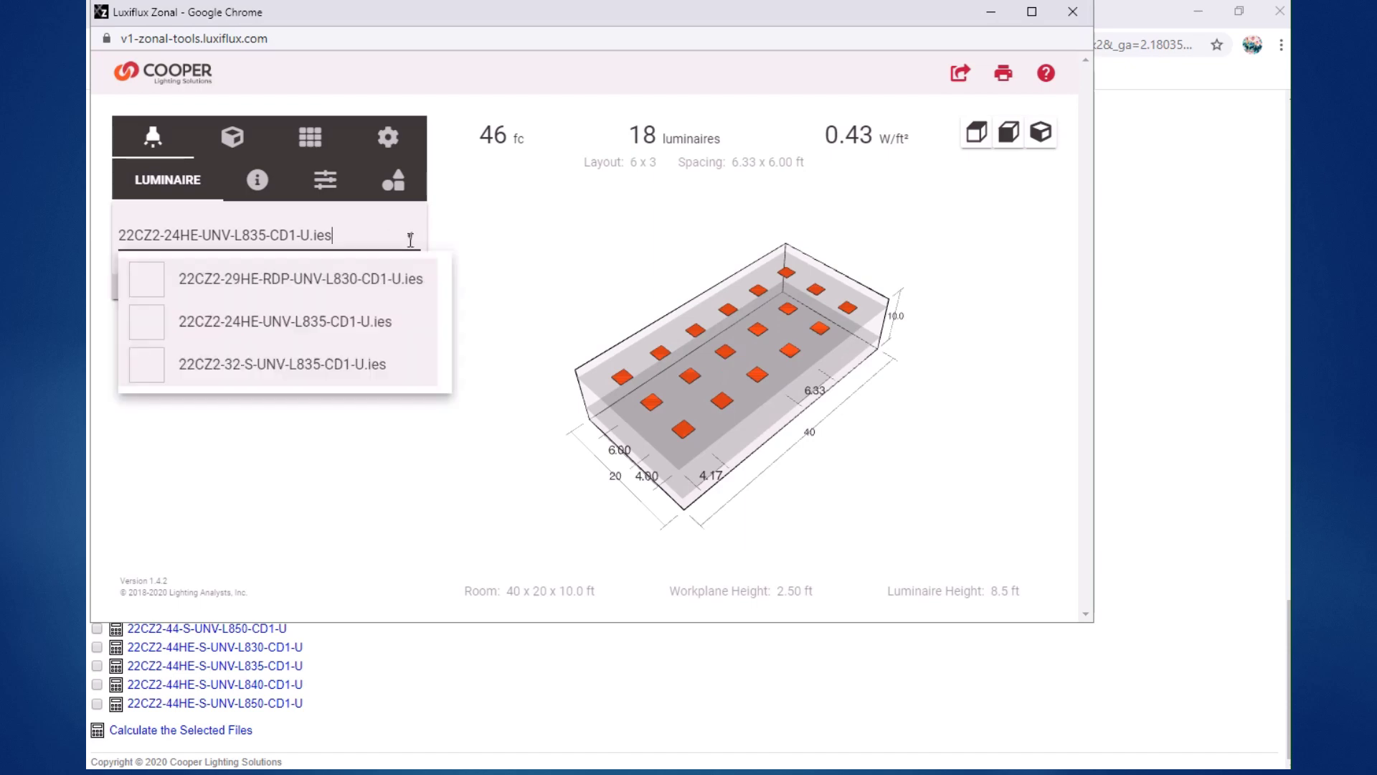
pyautogui.click(260, 364)
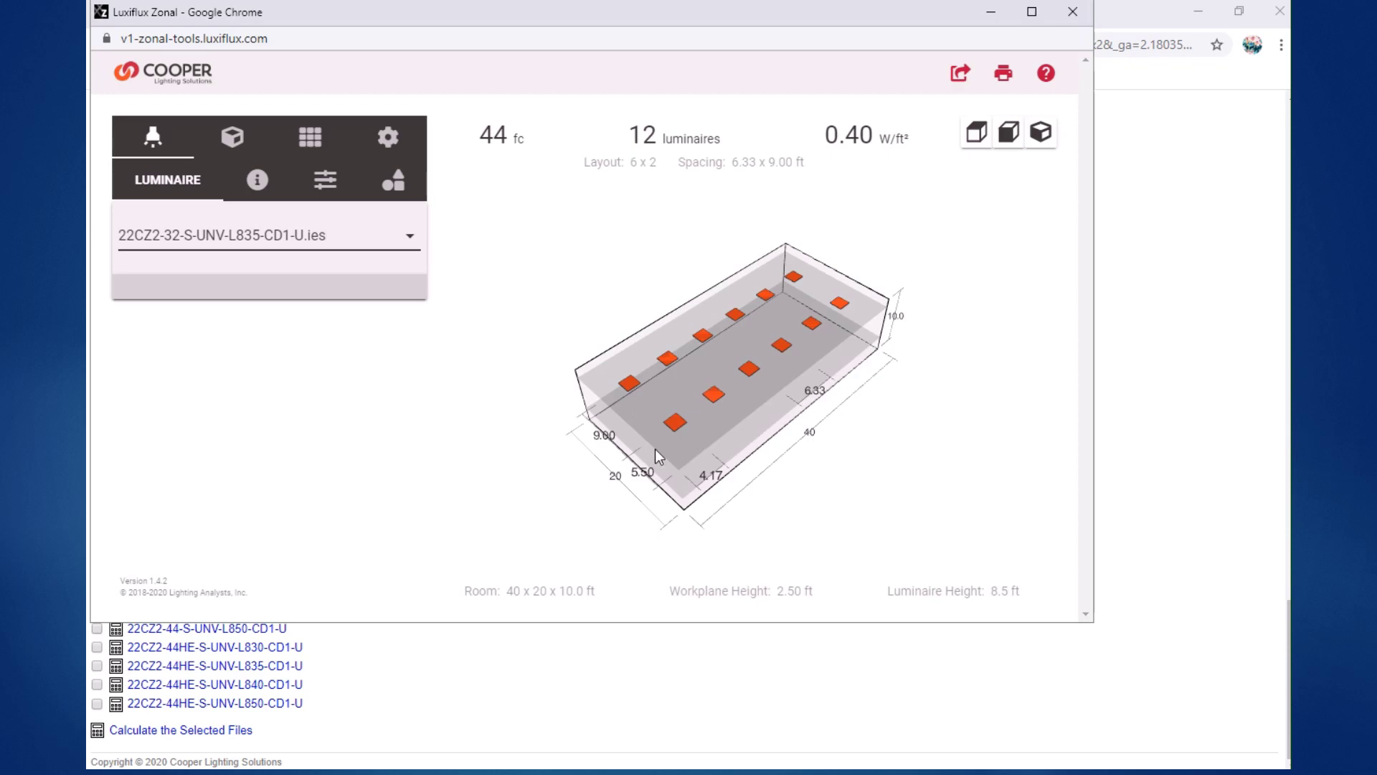
pyautogui.click(325, 240)
# - Close the calculator and go back to the top of the Cruze ST product page
pyautogui.click(1074, 24)
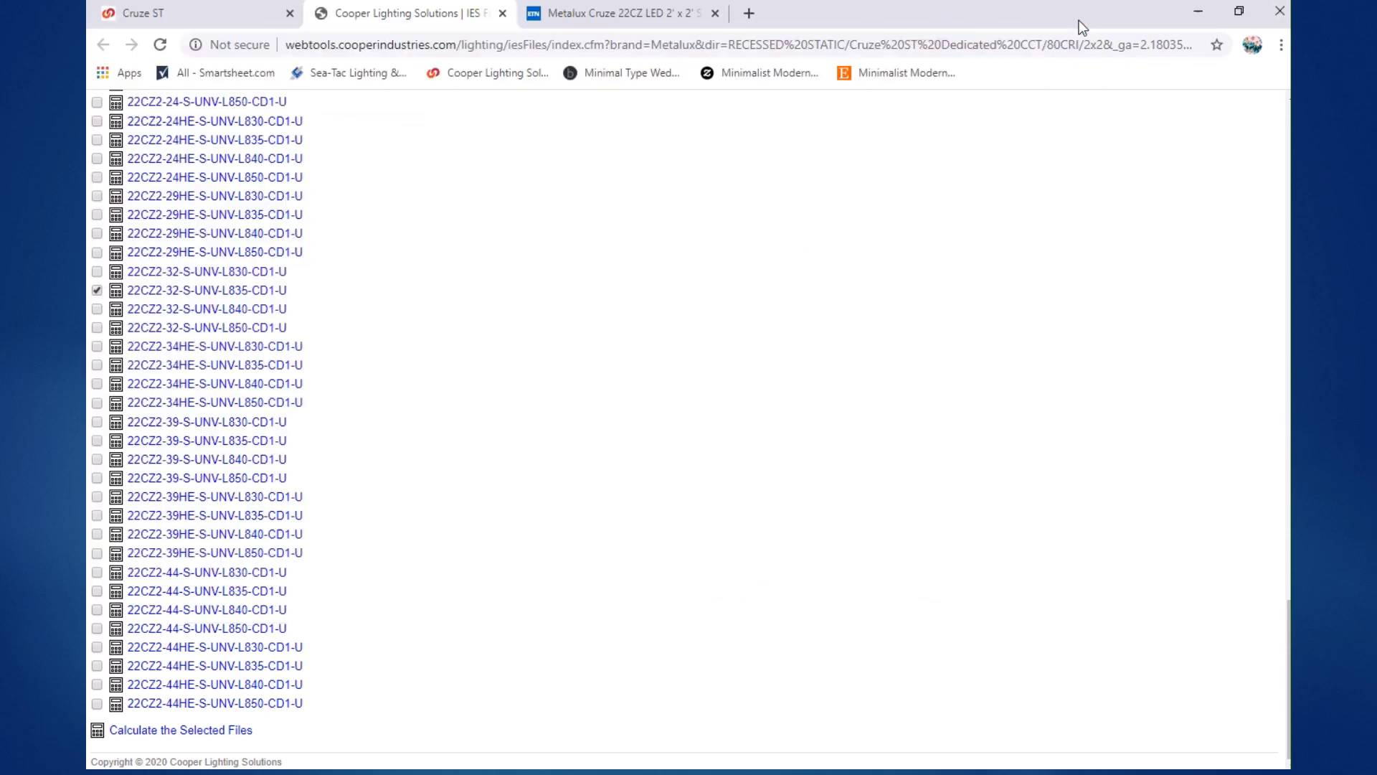
pyautogui.scroll(14, 406, 187)
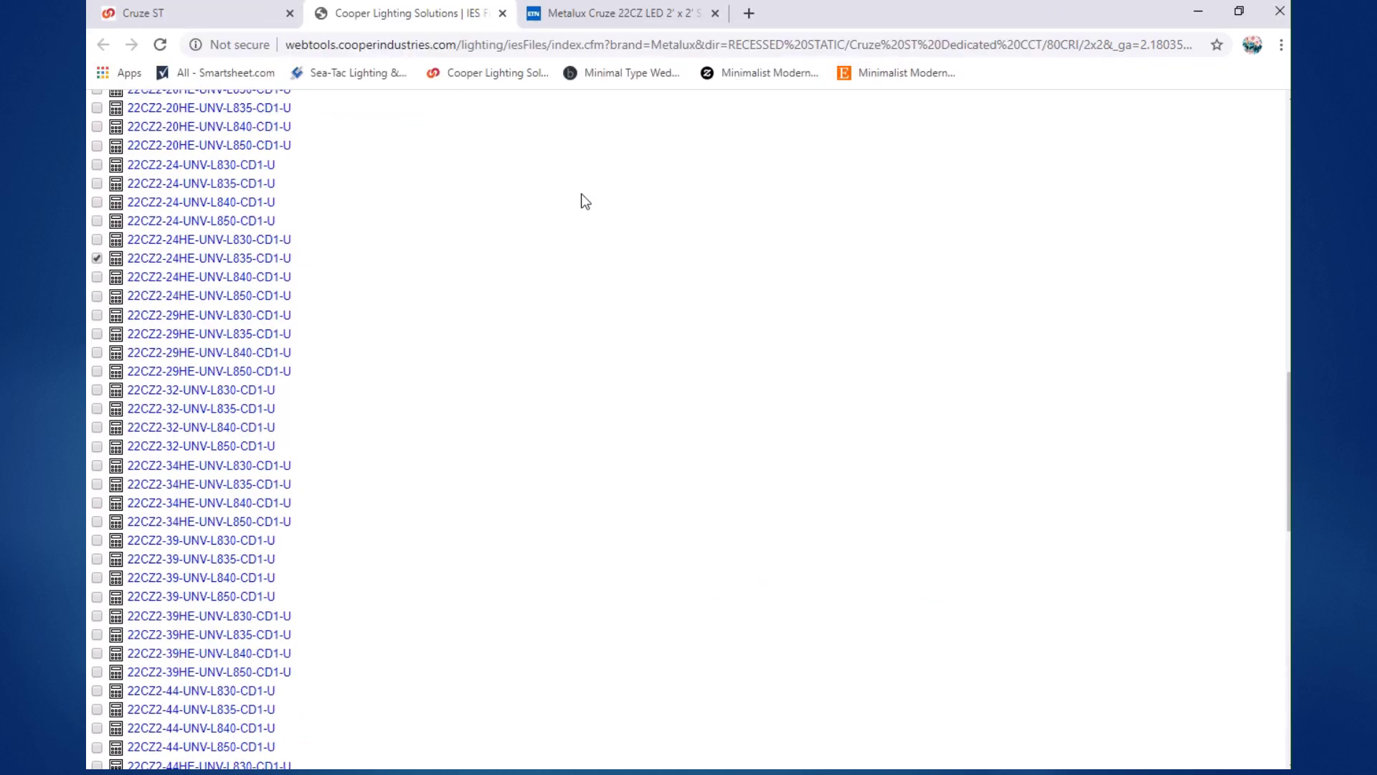
pyautogui.scroll(2, 584, 200)
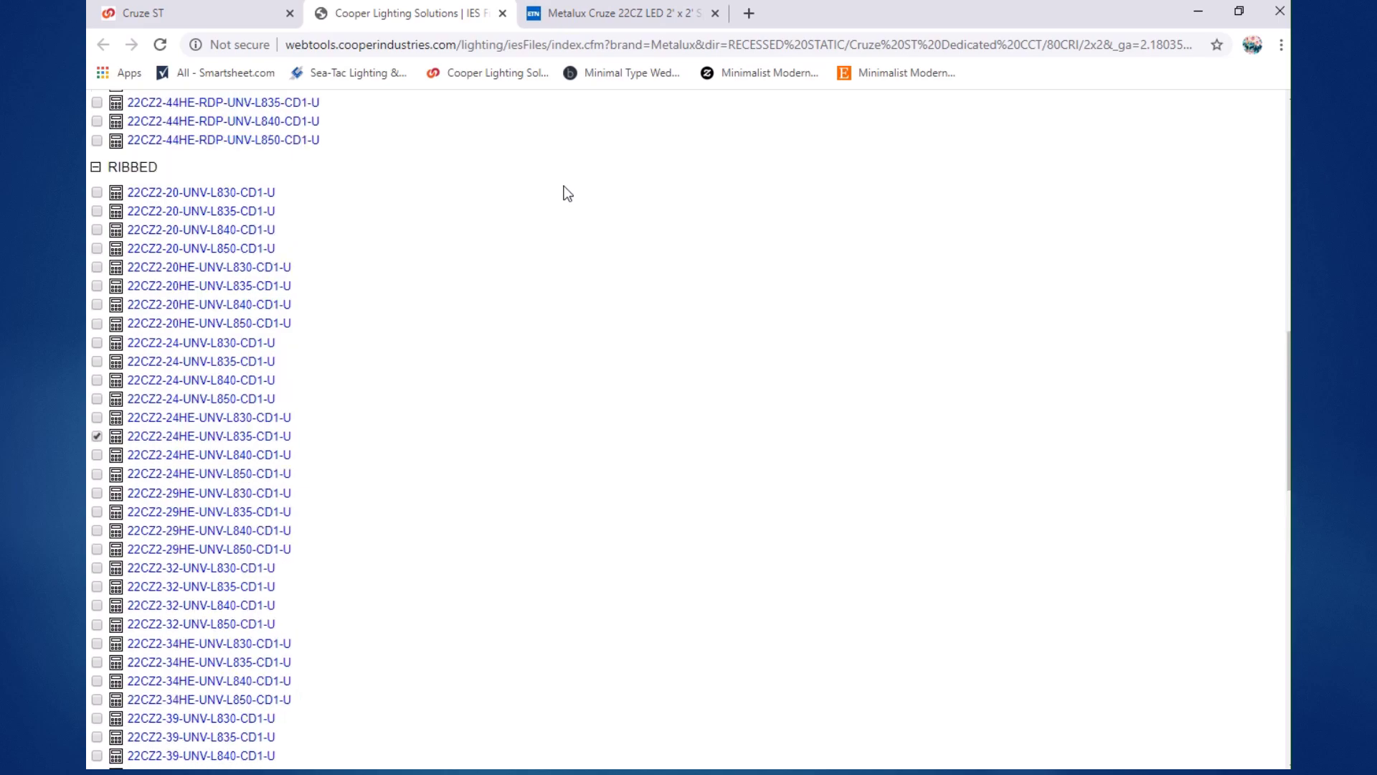
pyautogui.click(208, 24)
pyautogui.scroll(9, 648, 266)
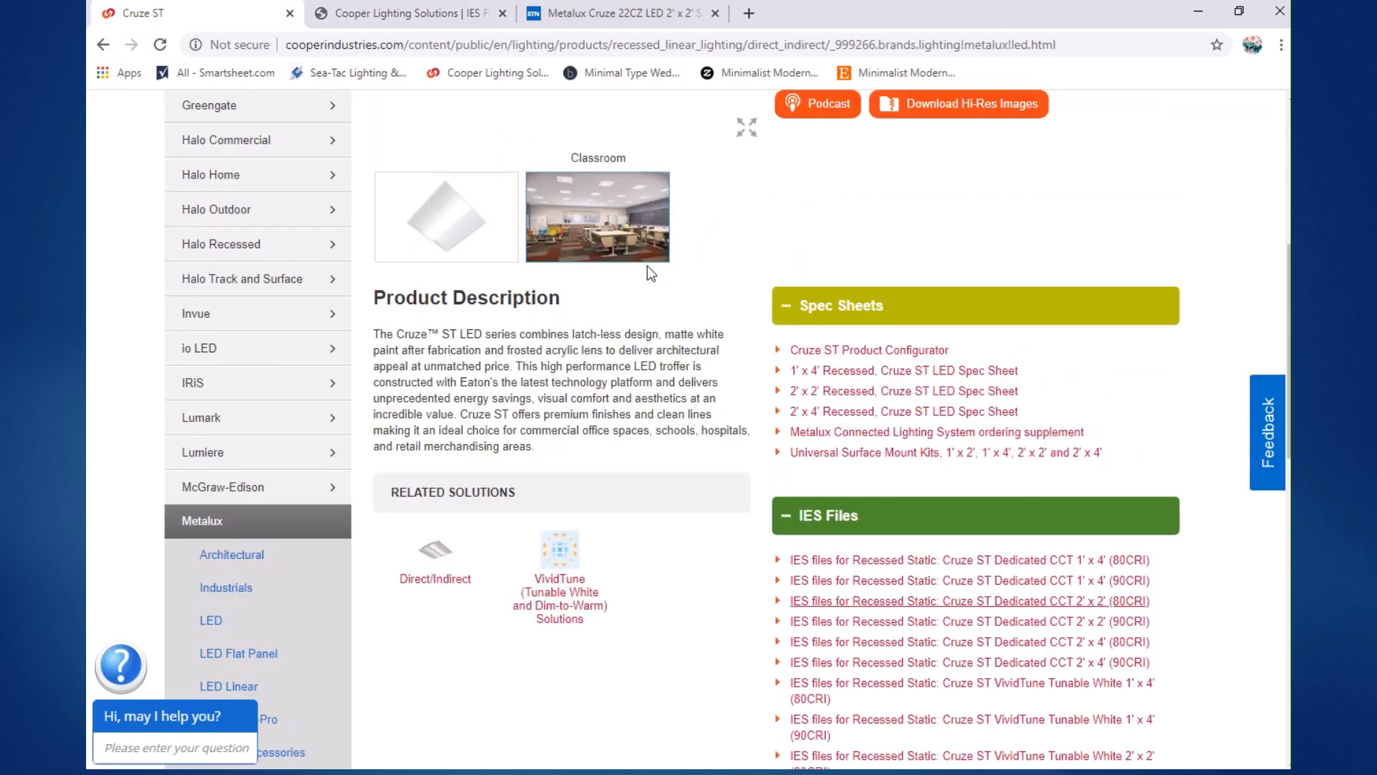